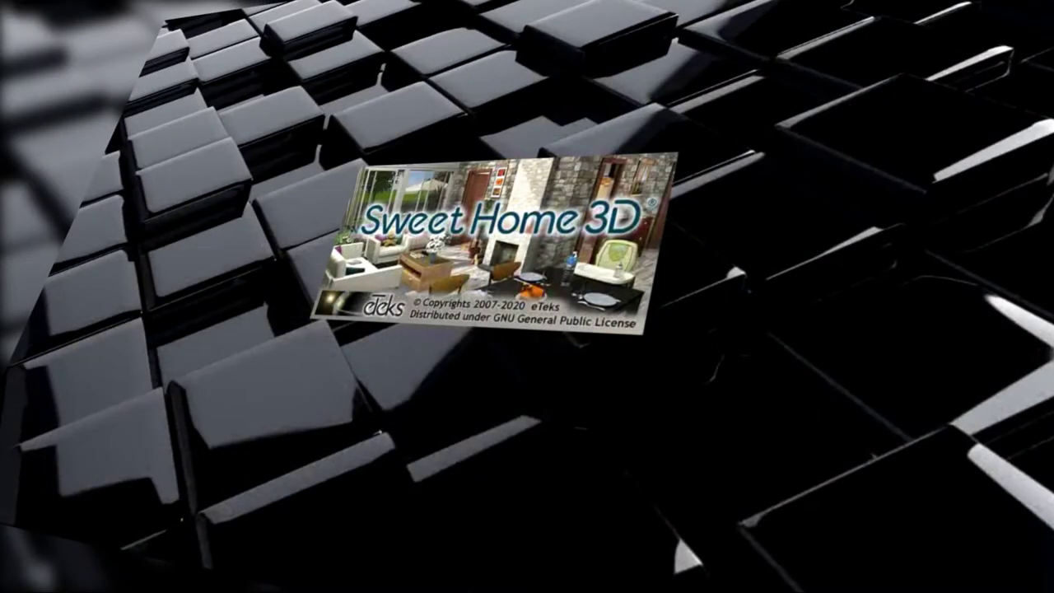
key(super)
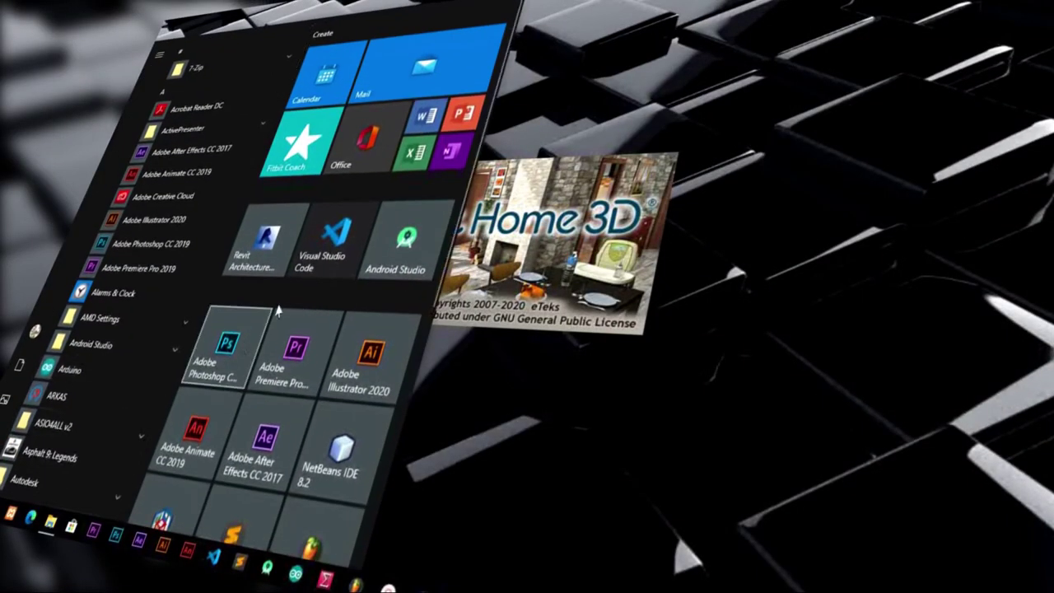
scroll(352, 211, down, 3)
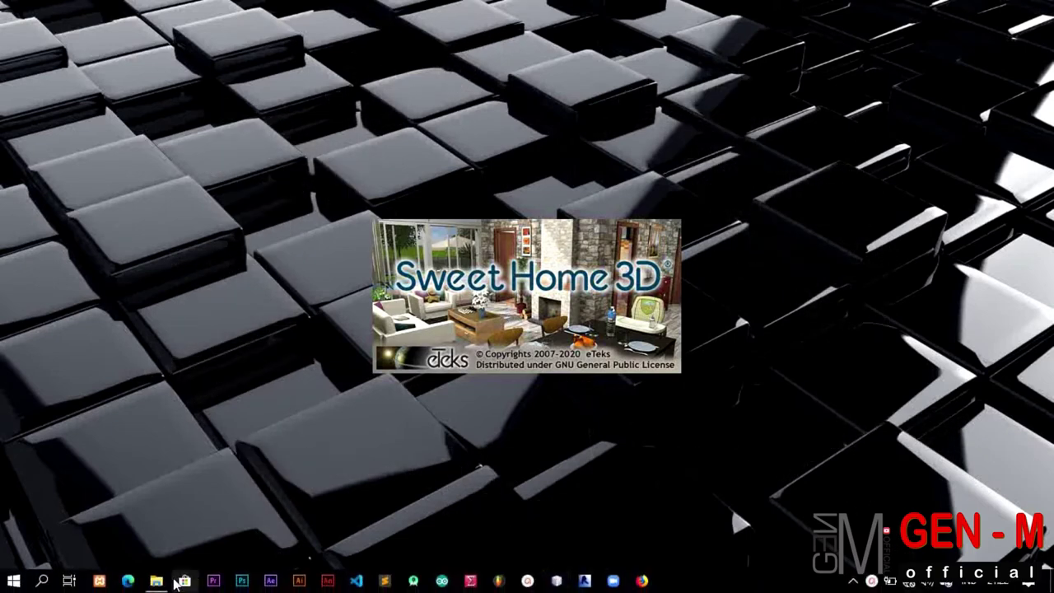
Switch to File Explorer and open the SWEET HOME 3D folder on USB Drive (F:).
click(158, 581)
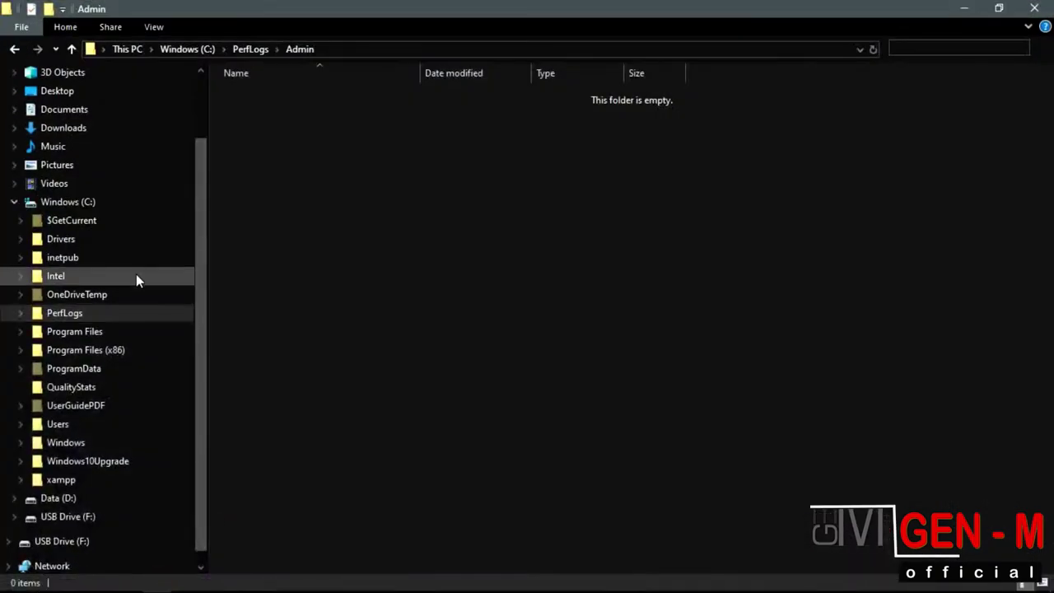
scroll(129, 273, down, 1)
click(78, 498)
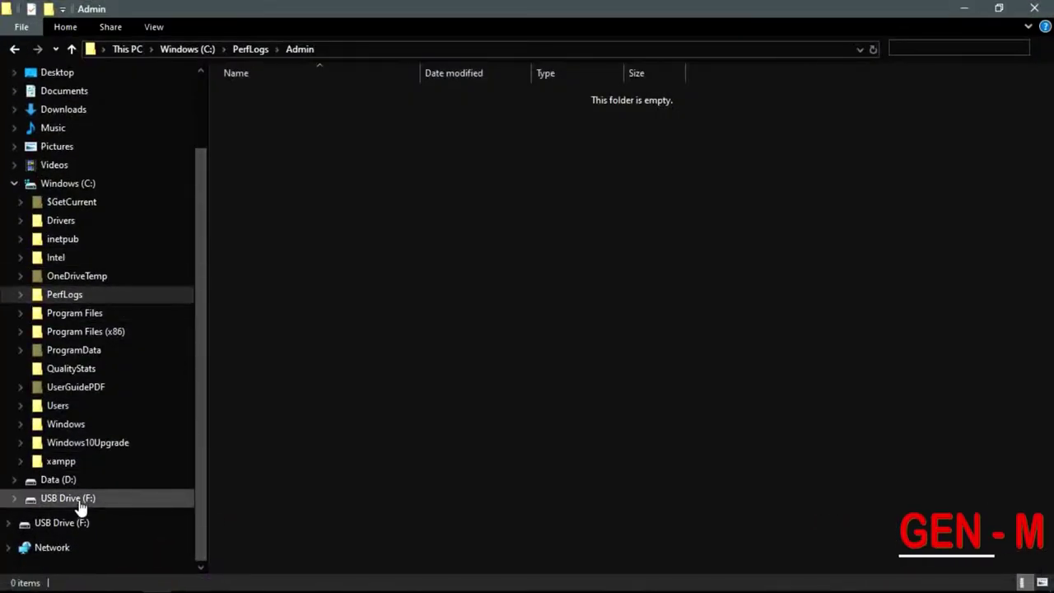
scroll(431, 366, down, 5)
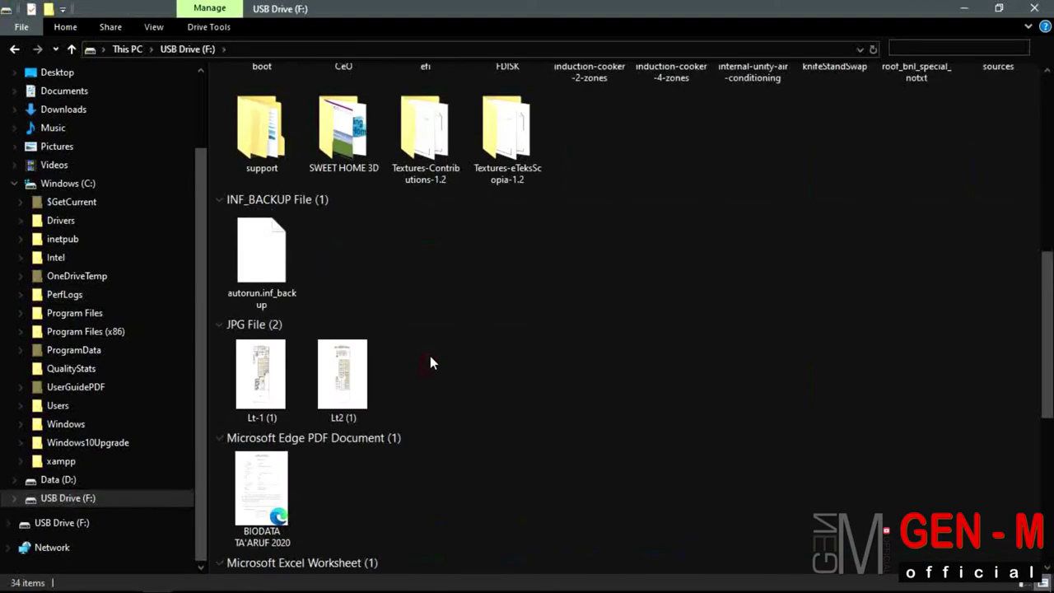
scroll(470, 312, down, 5)
scroll(398, 272, up, 6)
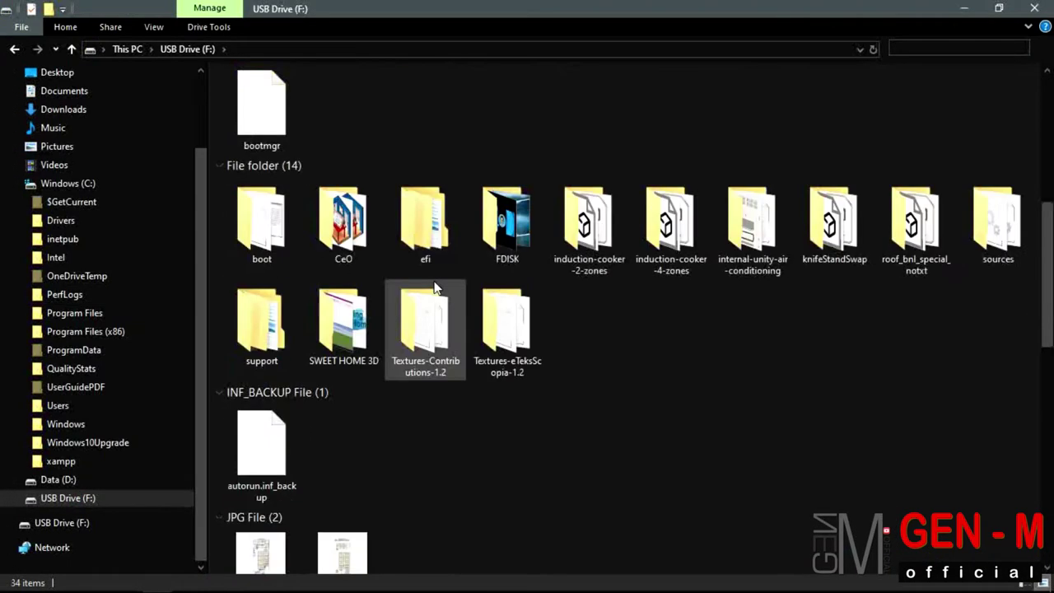
double_click(345, 337)
scroll(296, 330, down, 2)
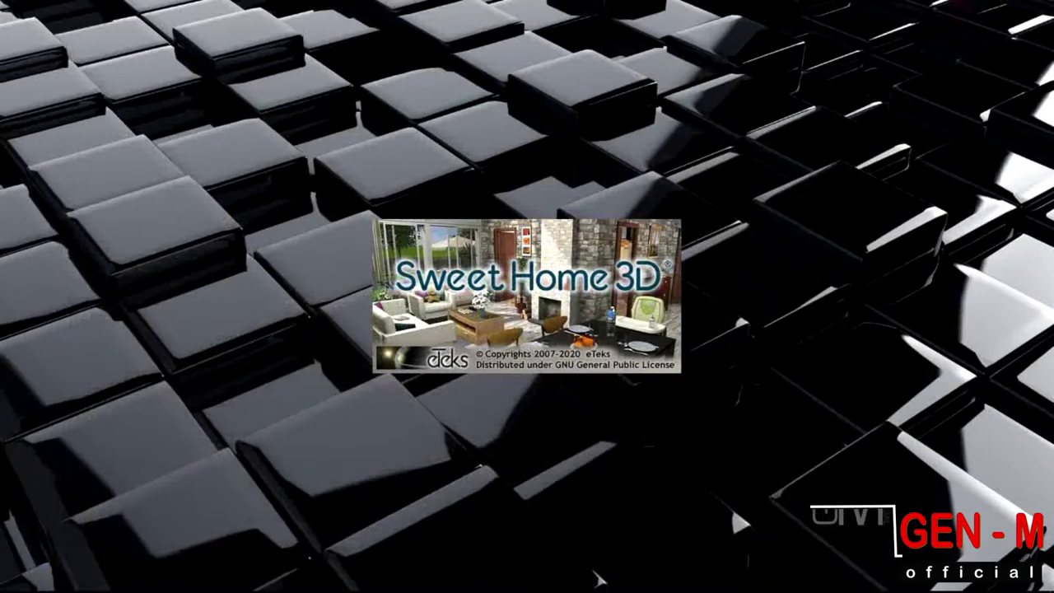
Launch Sweet Home 3D and maximize its window.
click(13, 580)
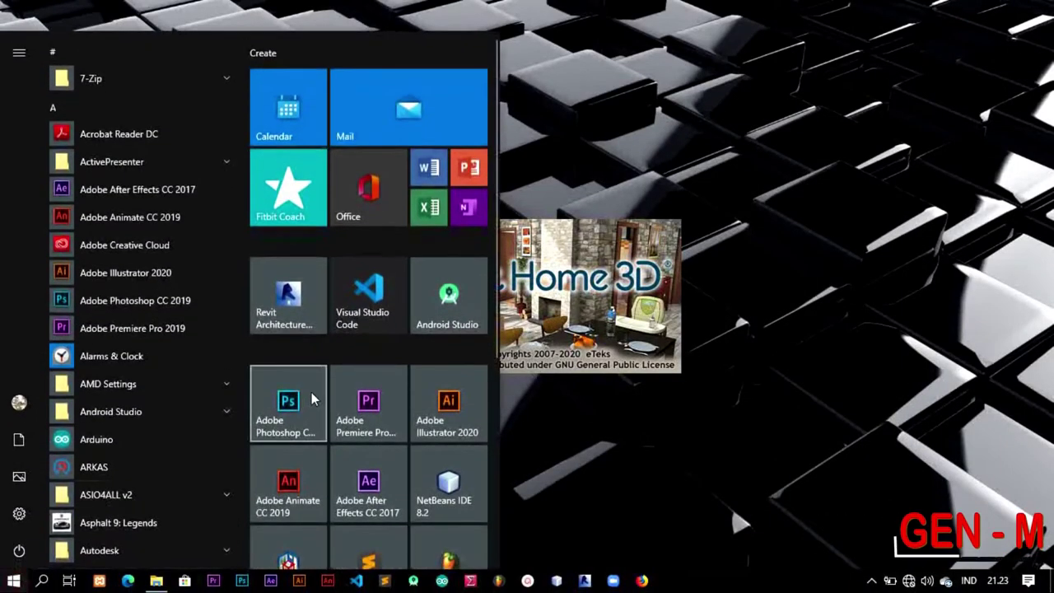
scroll(428, 396, down, 3)
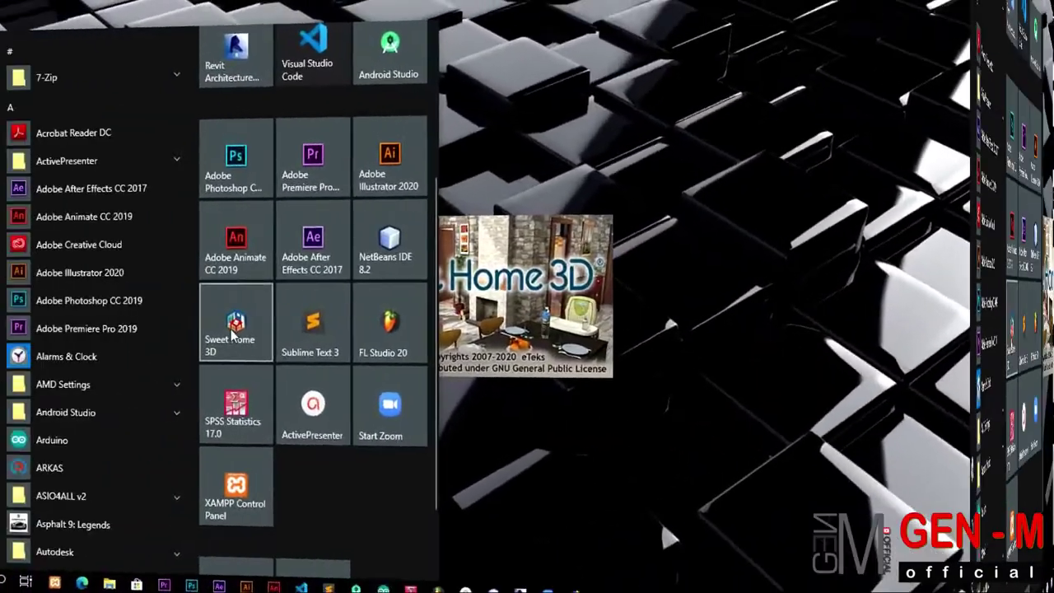
click(234, 329)
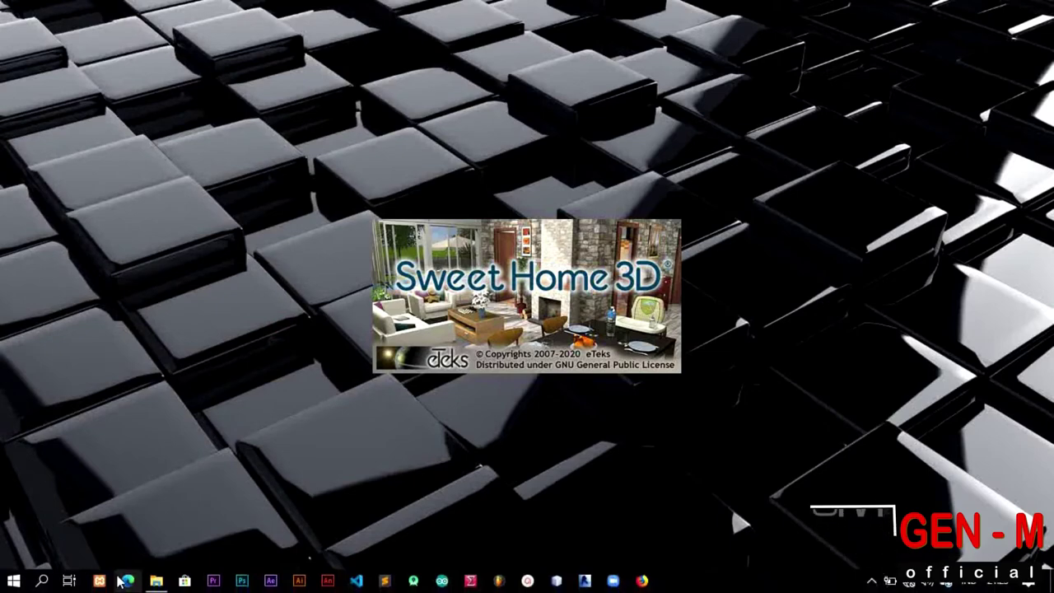
mouse_move(156, 581)
click(177, 536)
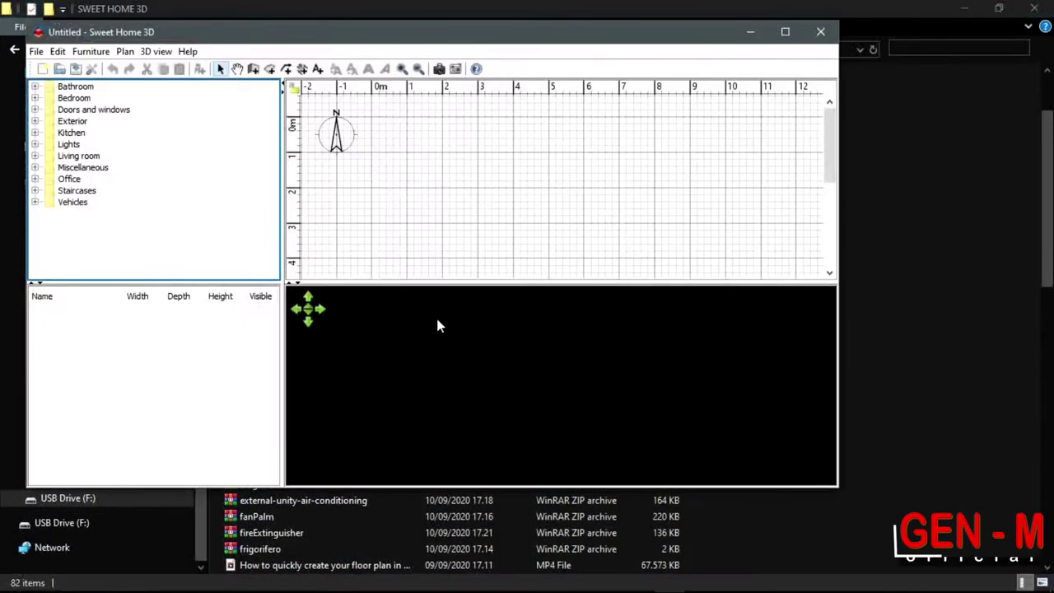
click(785, 33)
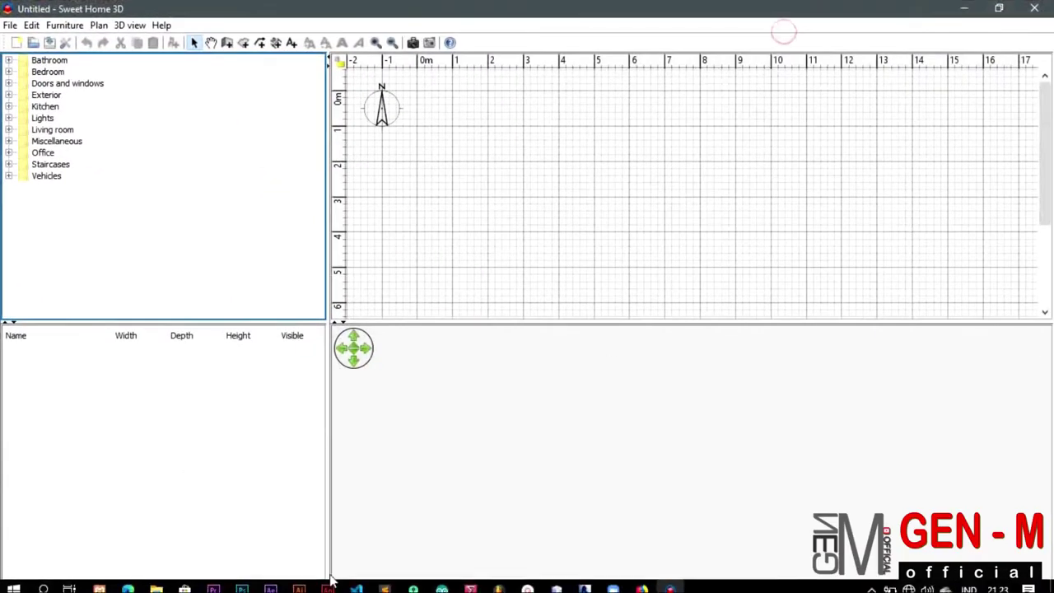
Switch back to File Explorer and open the induction-cooker-4-zones archive from the SWEET HOME 3D folder.
click(156, 580)
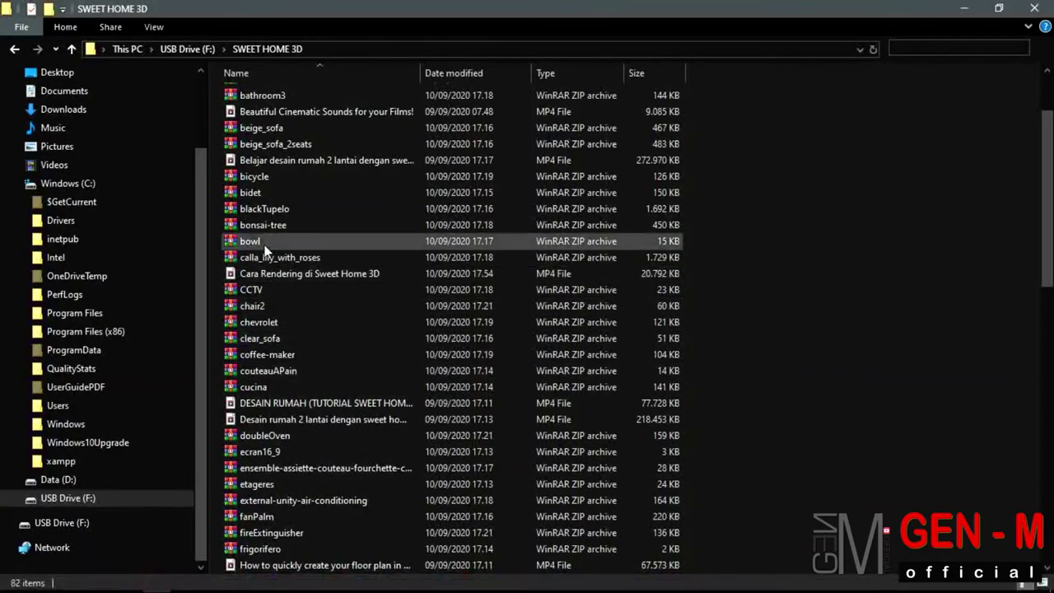
click(265, 231)
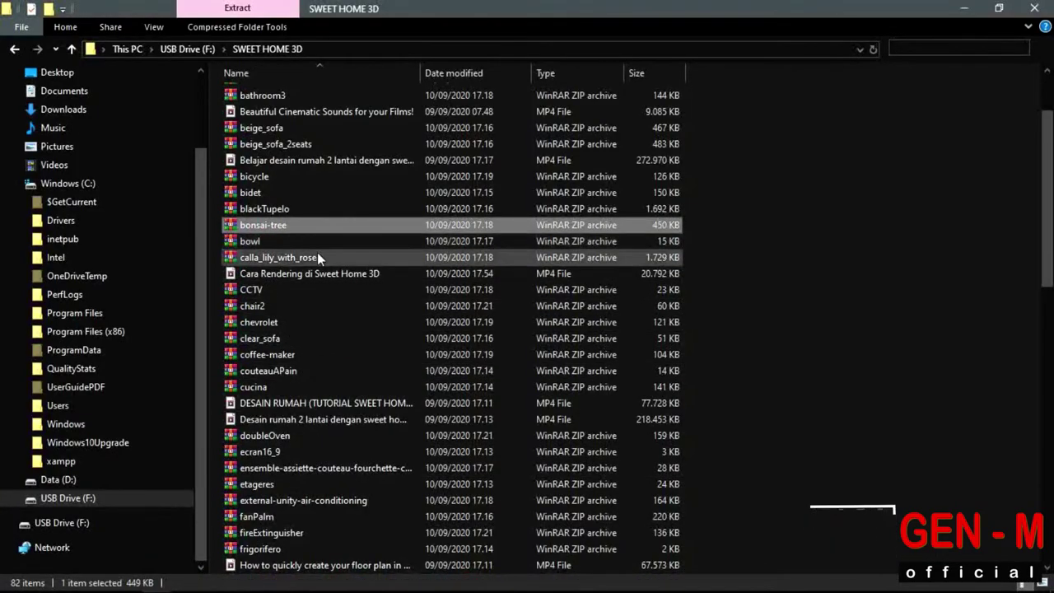
scroll(299, 294, down, 2)
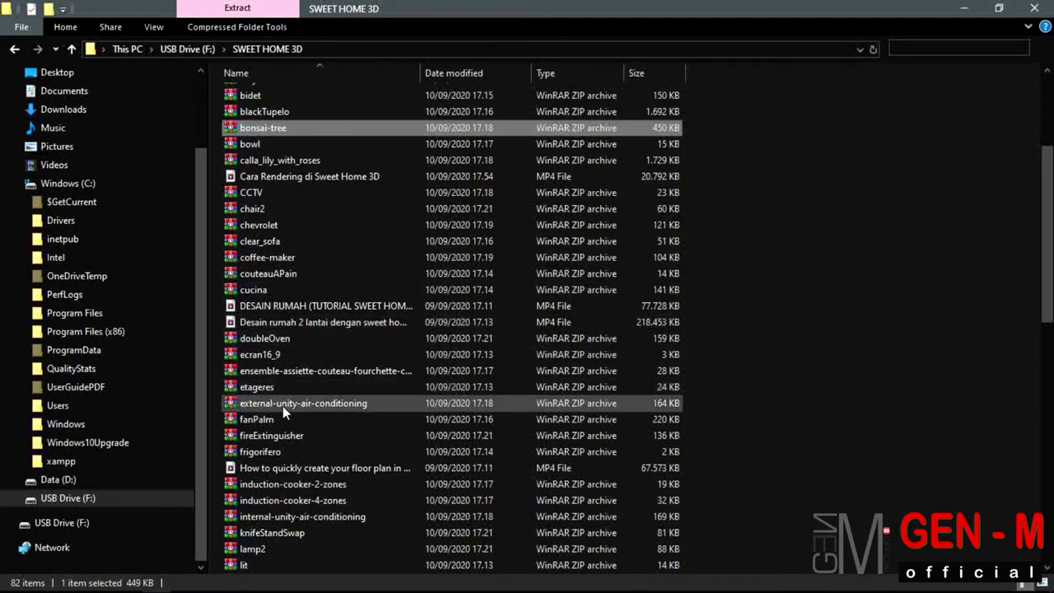
click(269, 450)
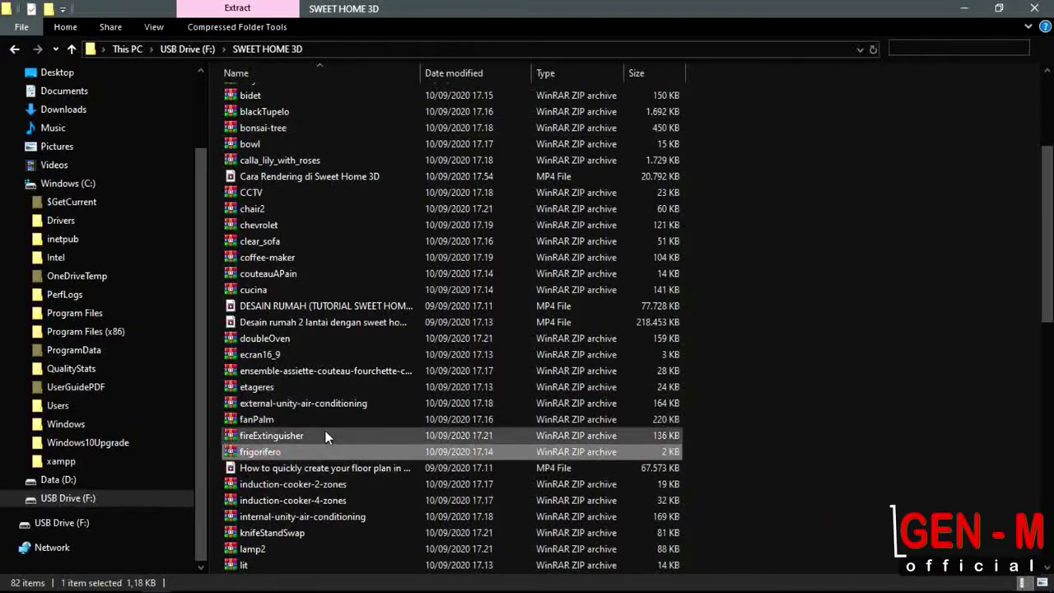
scroll(326, 435, down, 1)
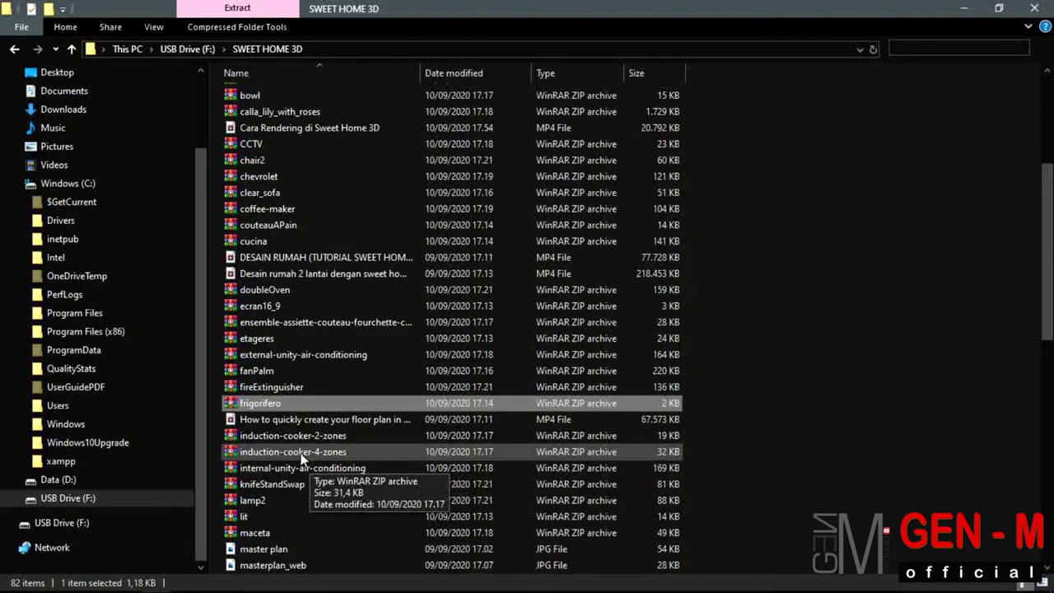
double_click(302, 452)
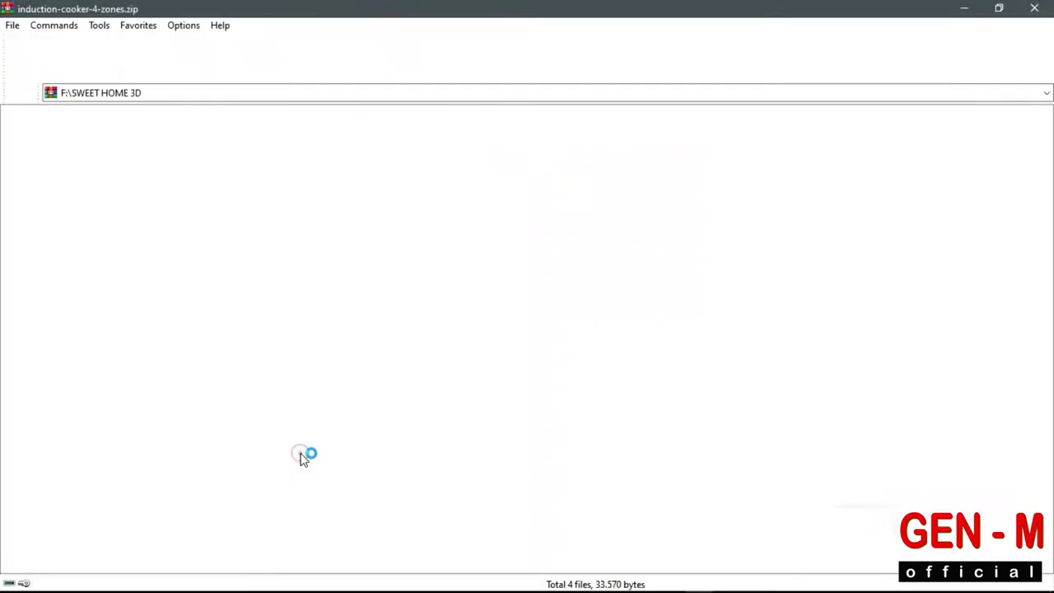
Extract all the archive's files into a new induction-cooker-4-zones folder inside F:\SWEET HOME 3D, and close the archive.
drag(167, 310, 59, 142)
click(74, 58)
click(605, 294)
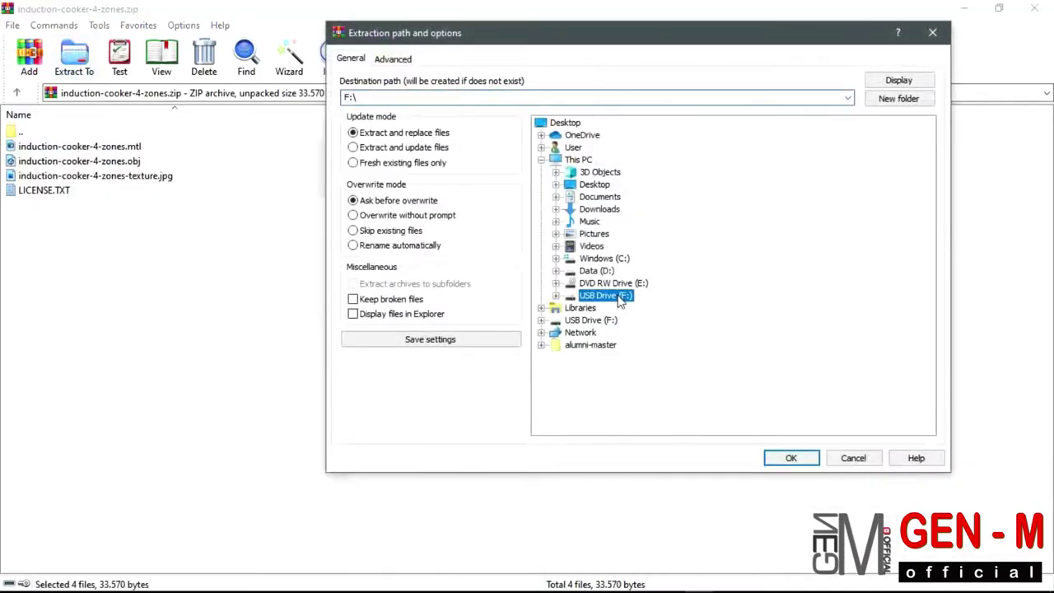
click(623, 395)
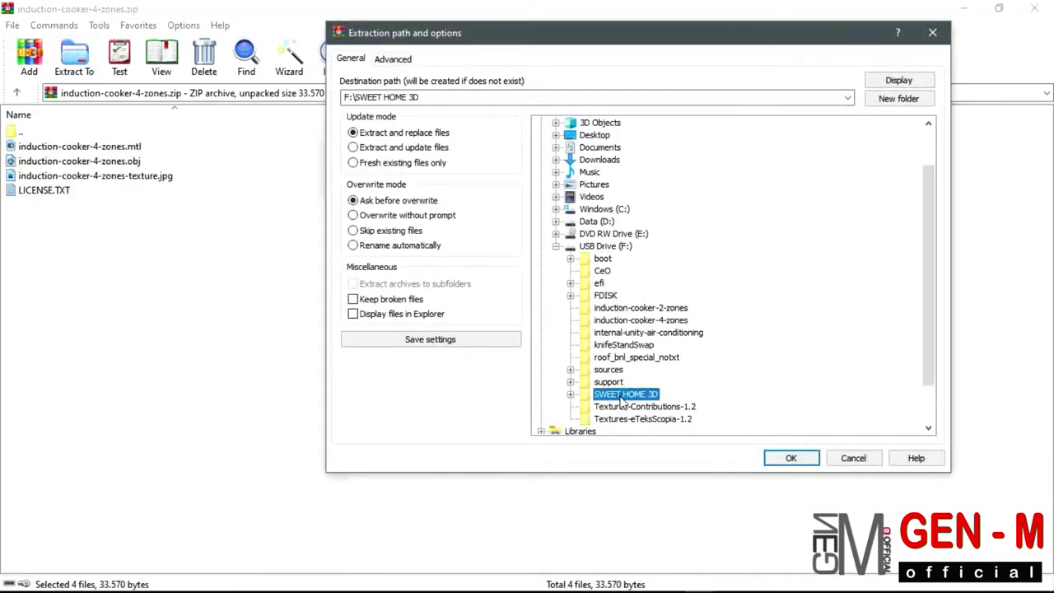
click(895, 99)
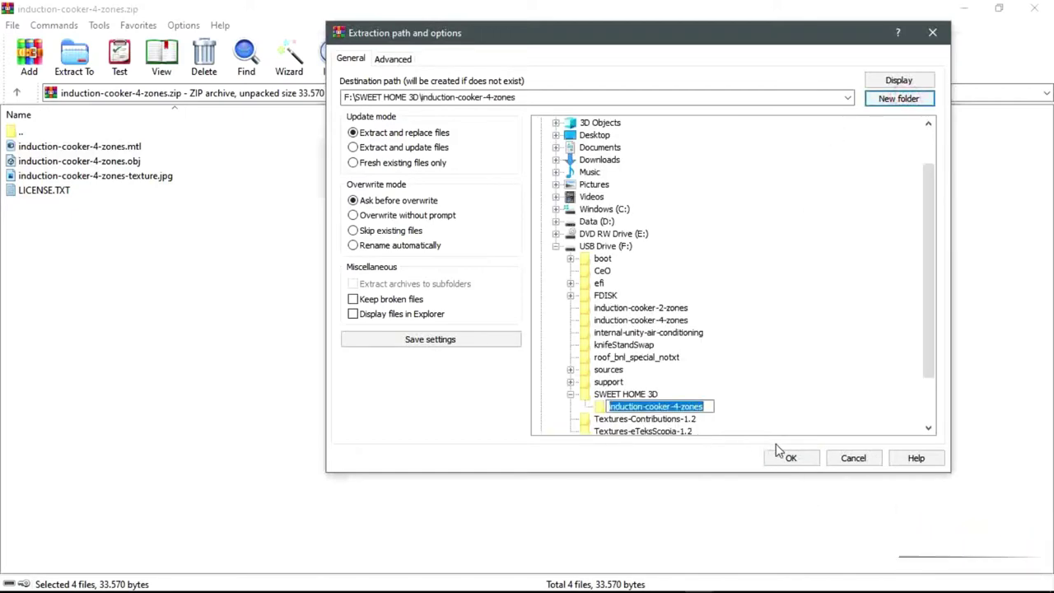
click(627, 407)
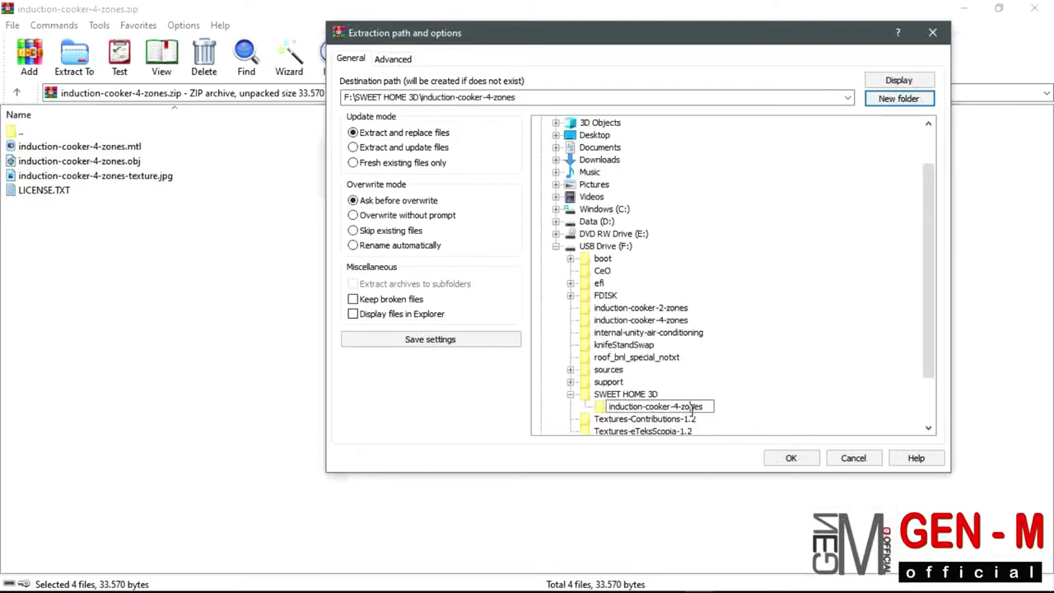
click(790, 459)
click(1034, 8)
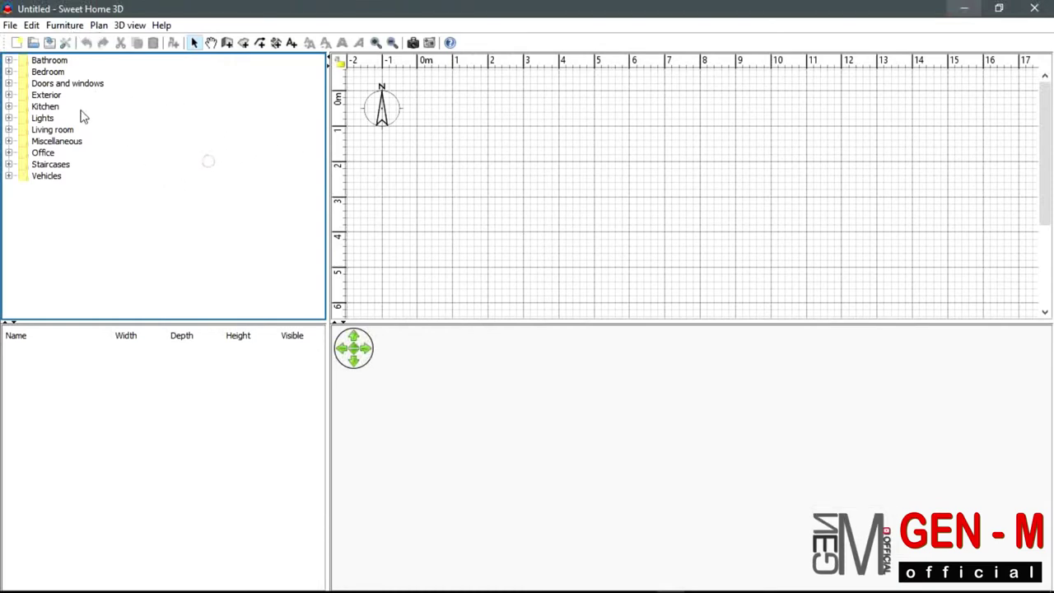
Examine the furniture catalog's categories in Sweet Home 3D, including the contents of Bathroom and Vehicles.
click(45, 61)
click(45, 72)
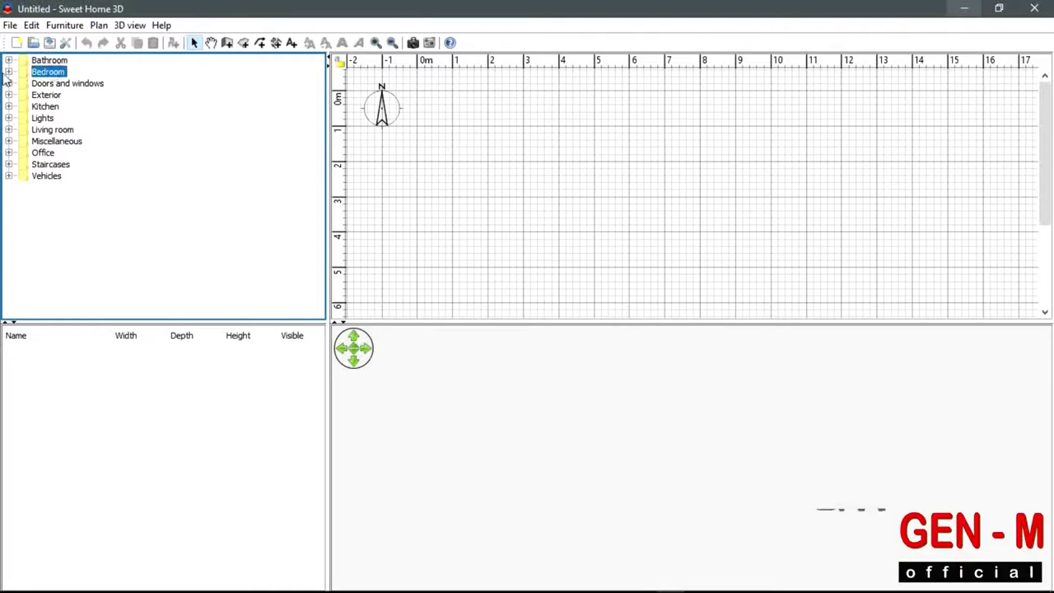
click(46, 84)
click(8, 61)
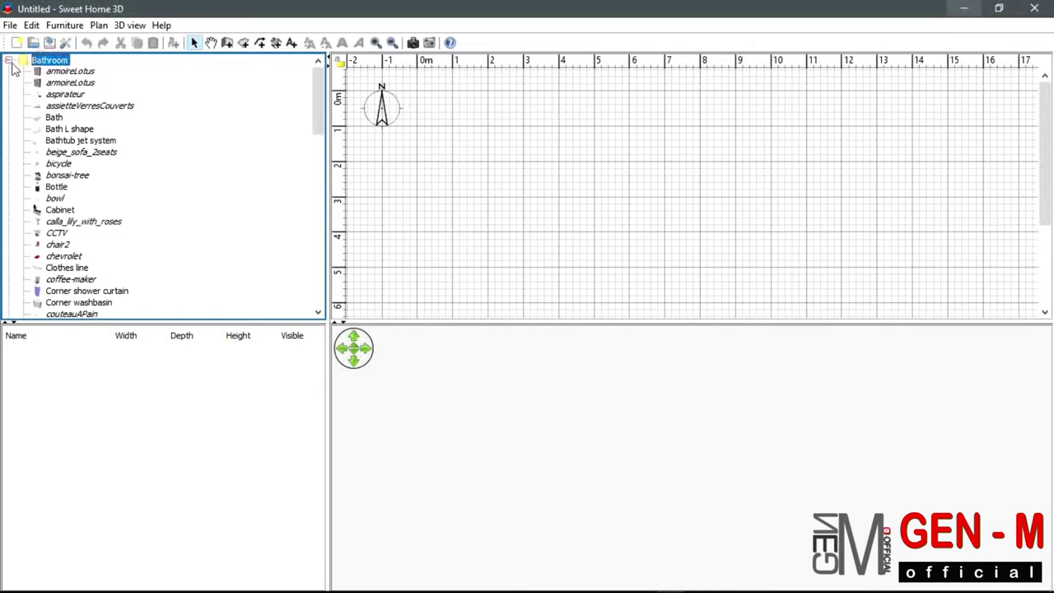
click(8, 60)
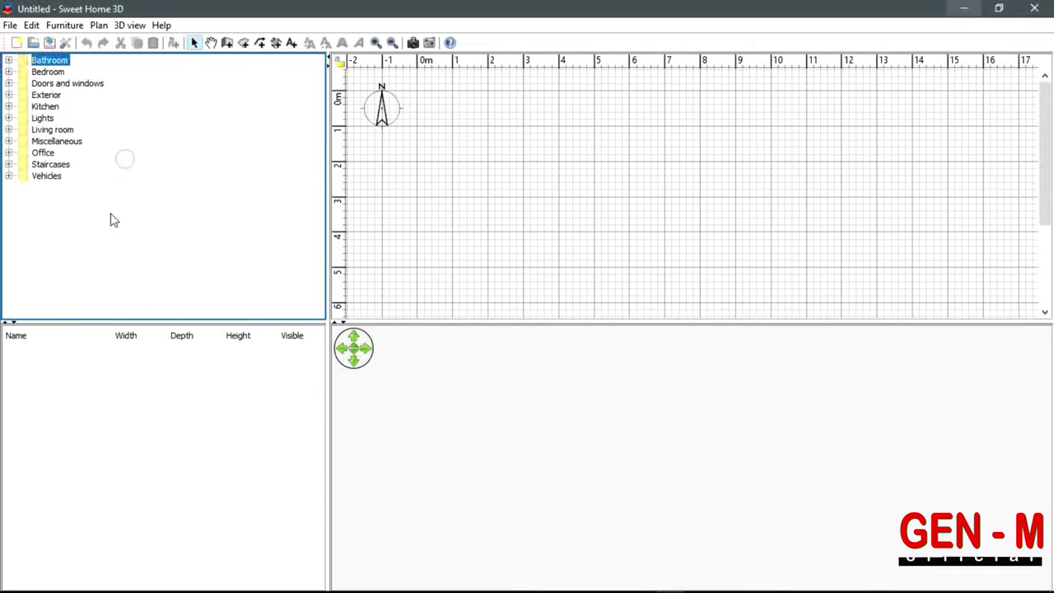
click(47, 175)
click(9, 176)
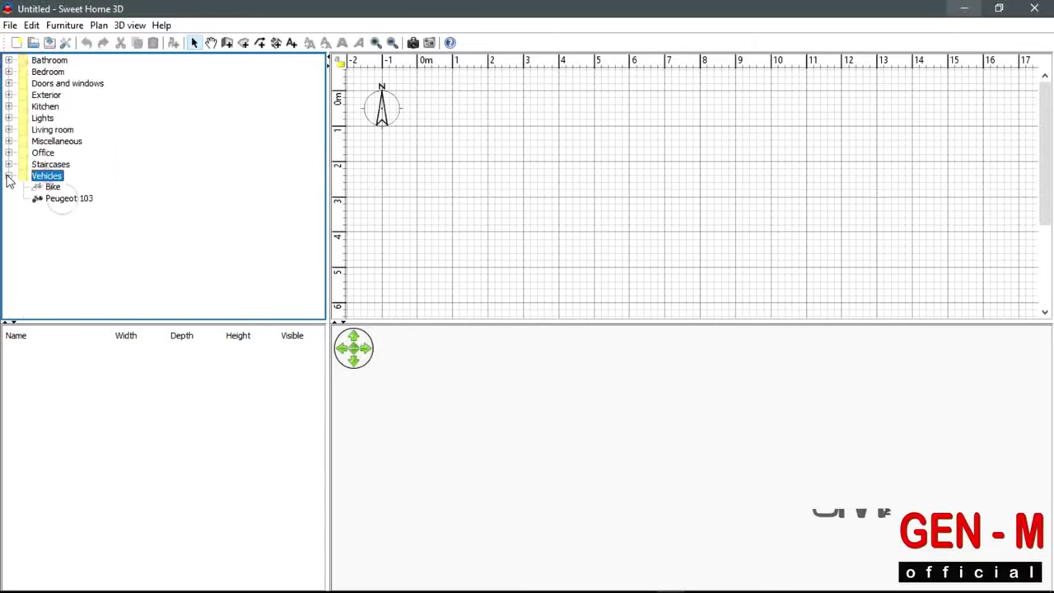
click(9, 176)
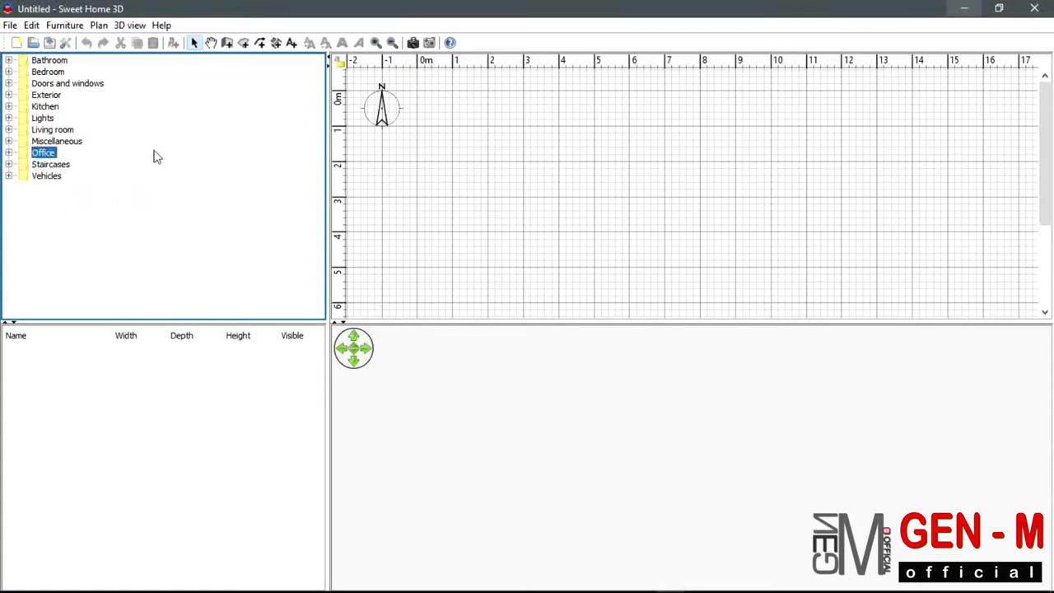
key(Up)
key(Up)
key(Up)
key(Up)
key(Up)
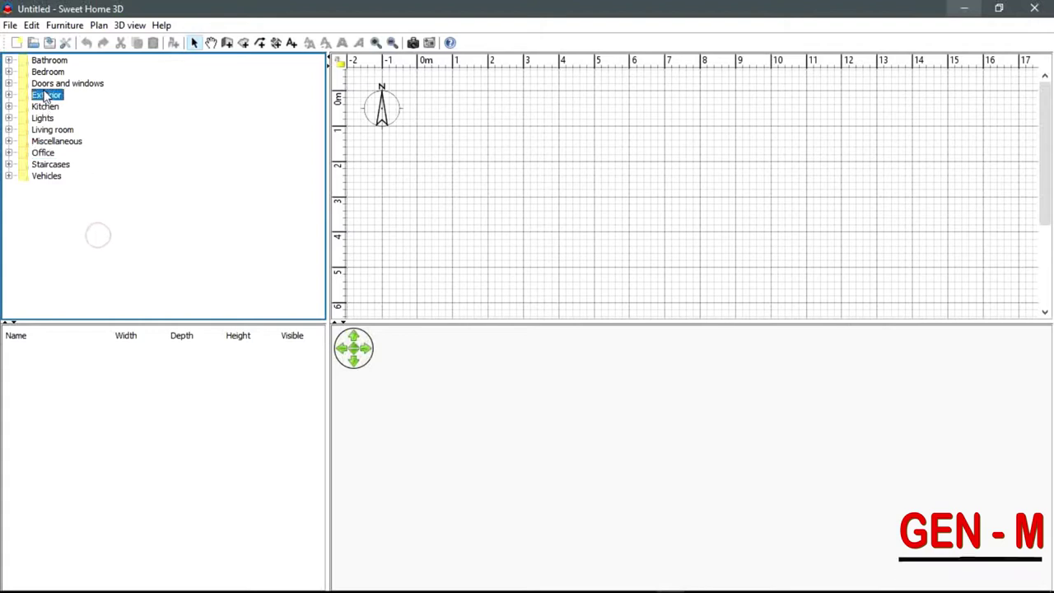
key(Up)
key(Up)
key(Up)
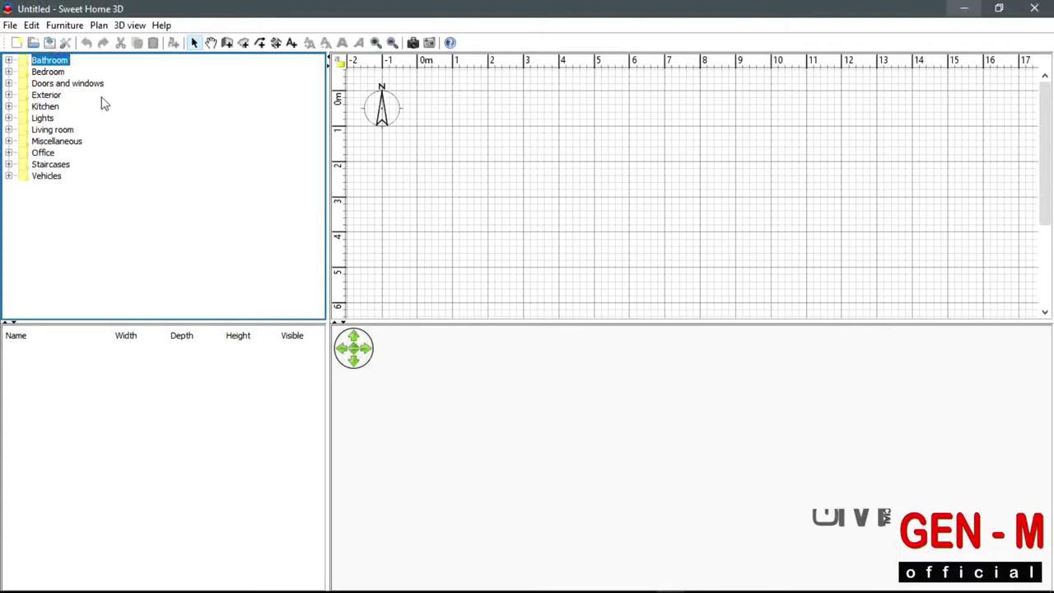
Open the furniture import wizard for adding a 3D model to the catalog.
right_click(213, 215)
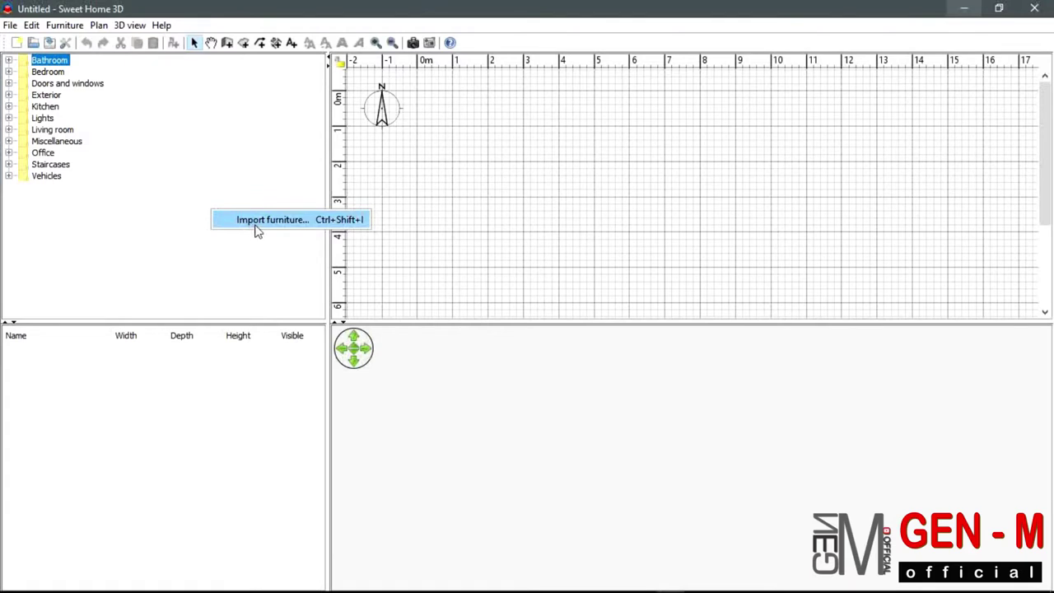
click(357, 222)
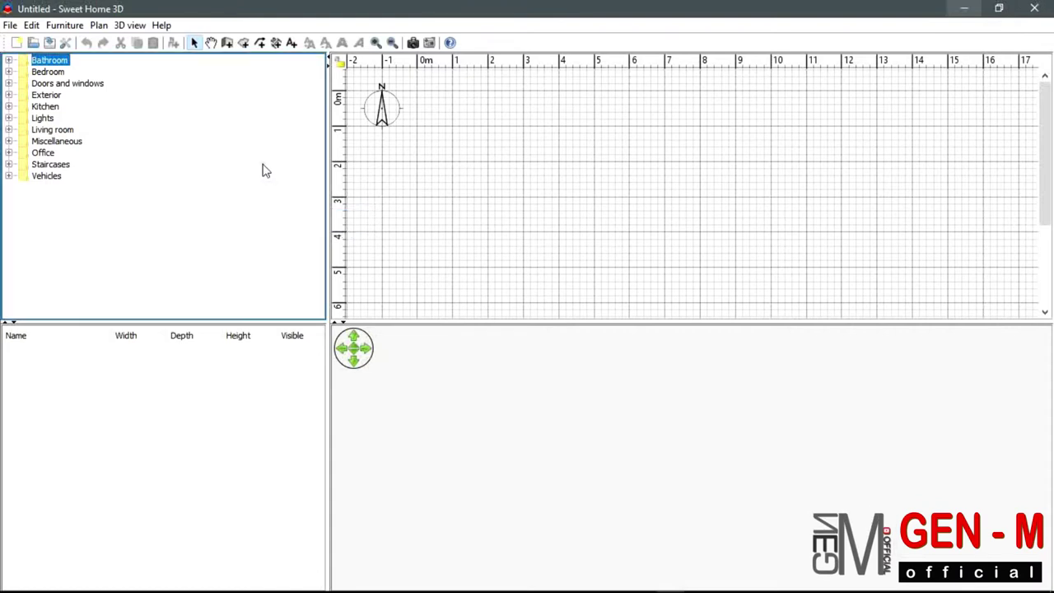
click(66, 26)
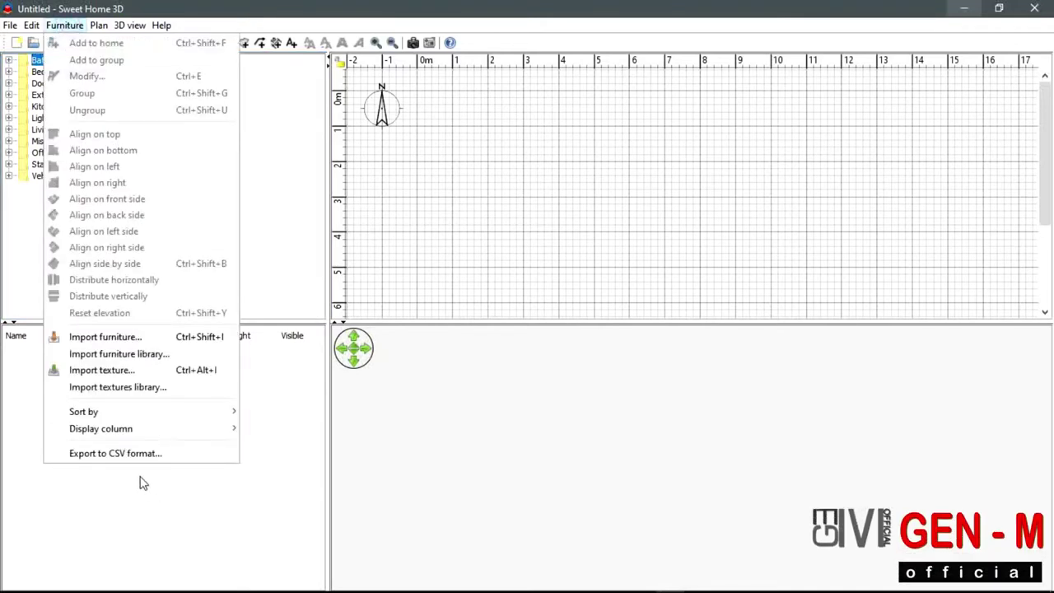
click(121, 340)
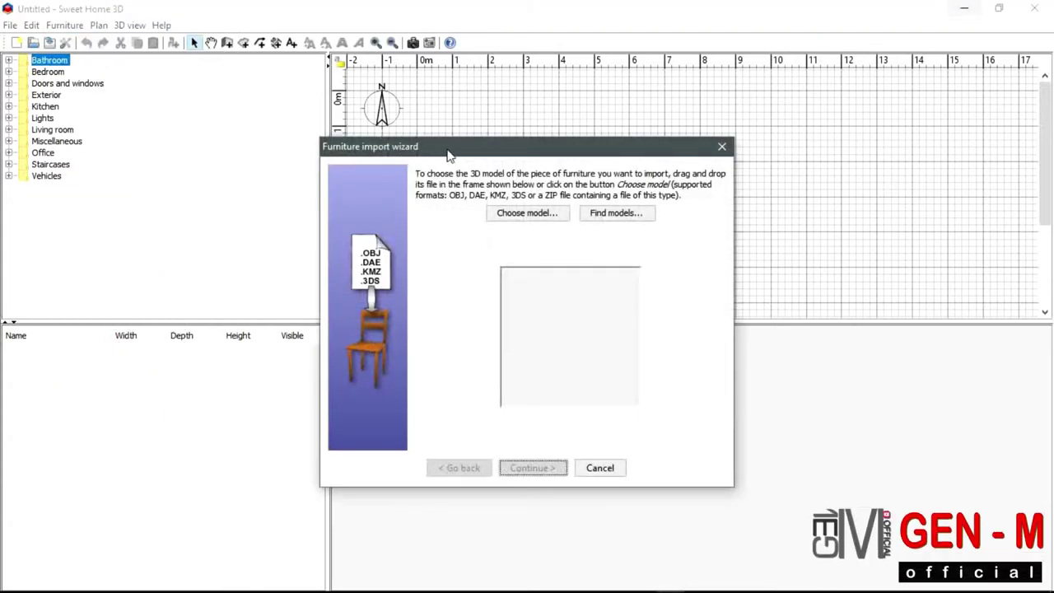
drag(451, 157, 499, 152)
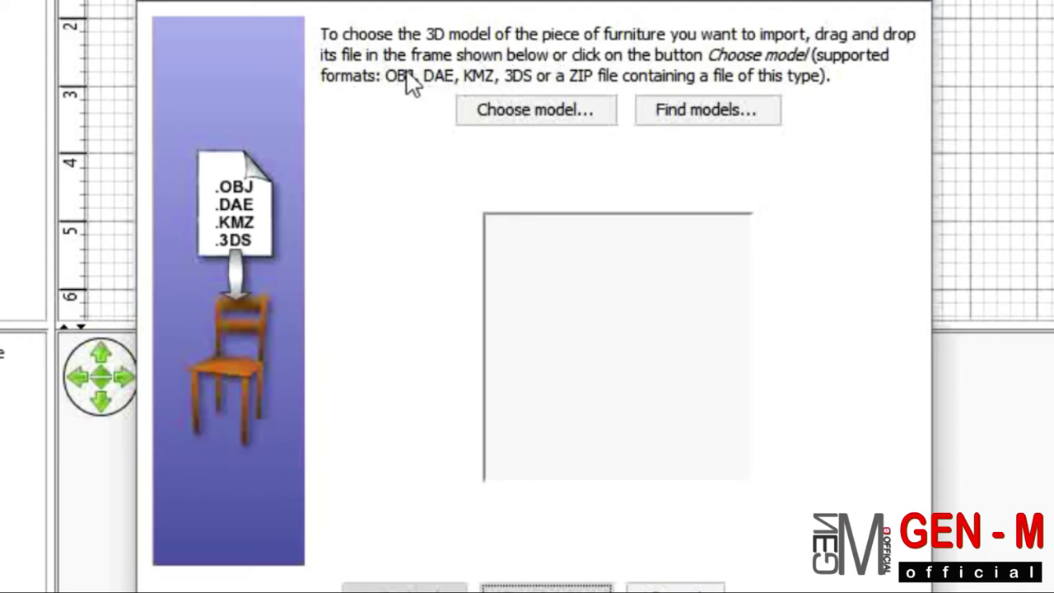
Browse for the model file in the induction-cooker-4-zones folder inside F:\SWEET HOME 3D.
click(535, 117)
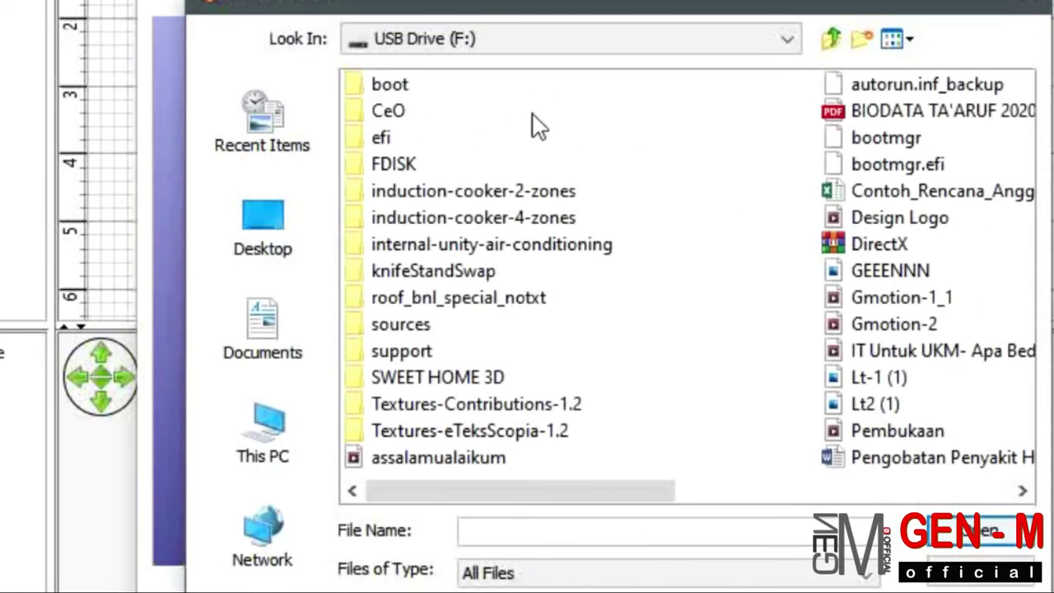
drag(646, 7, 558, 3)
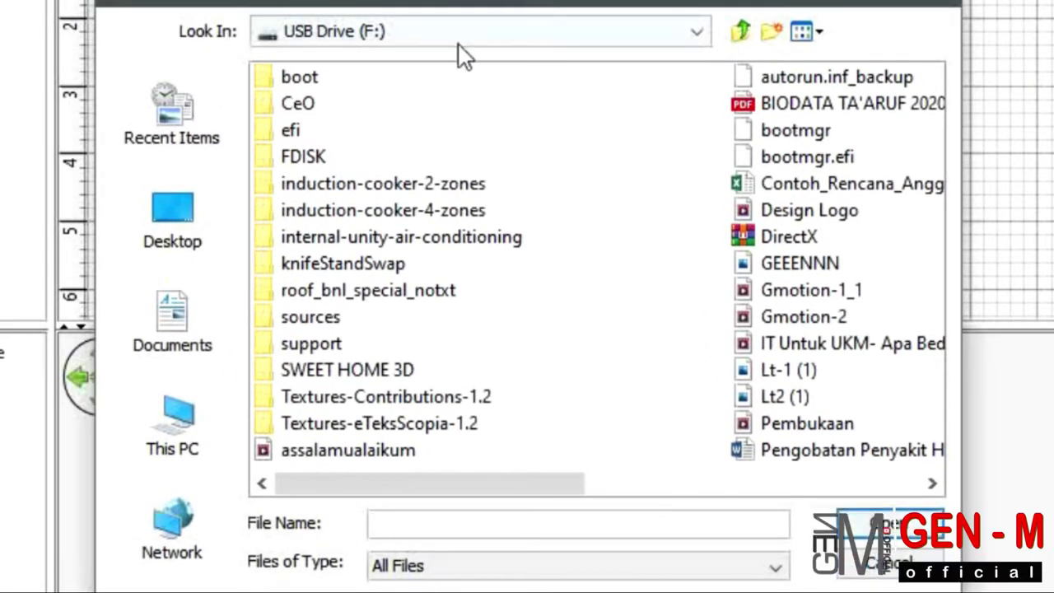
click(359, 38)
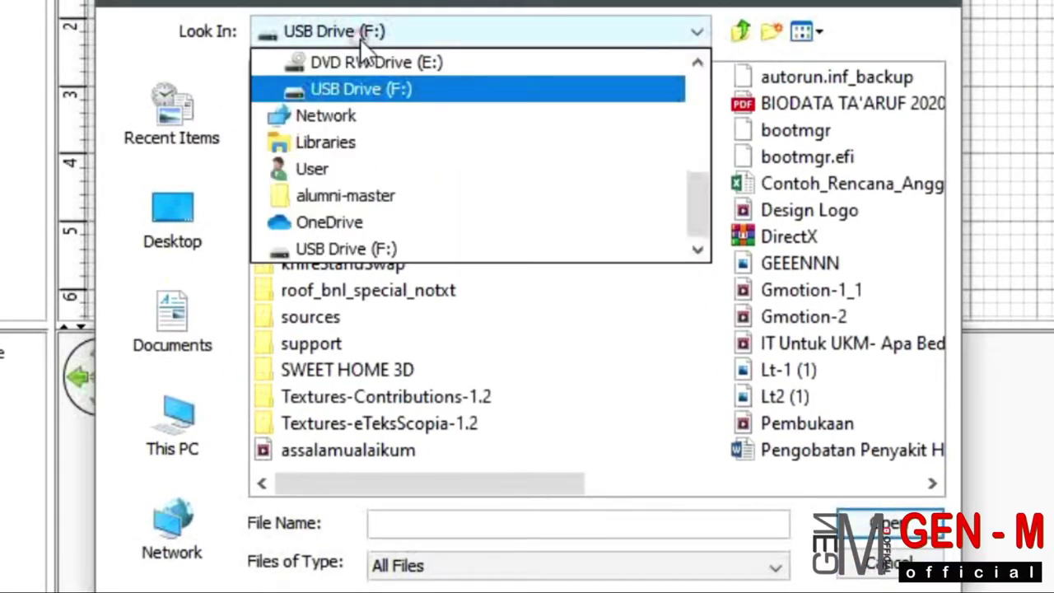
click(358, 82)
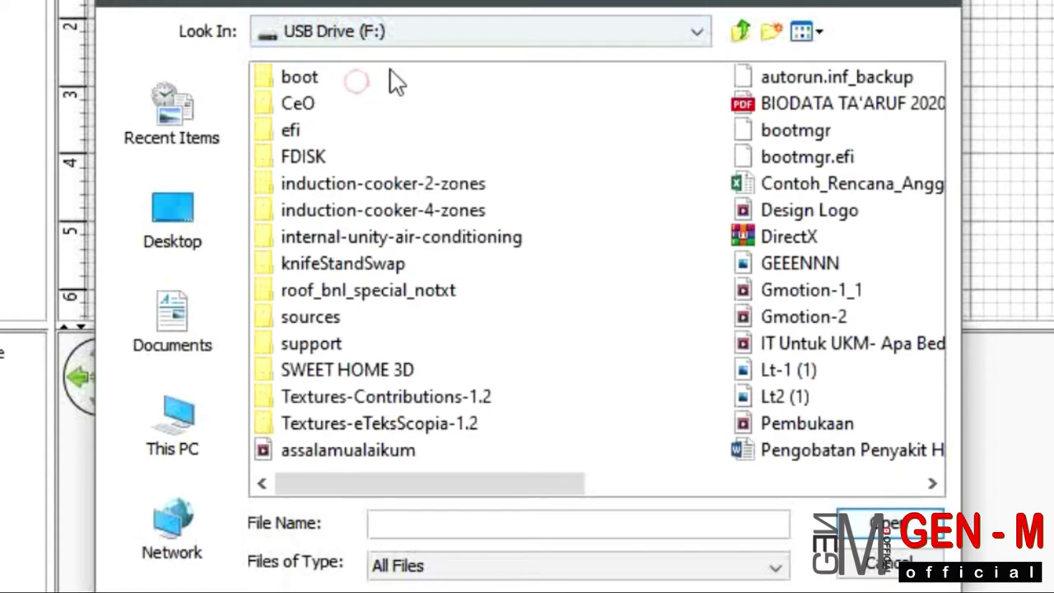
double_click(355, 370)
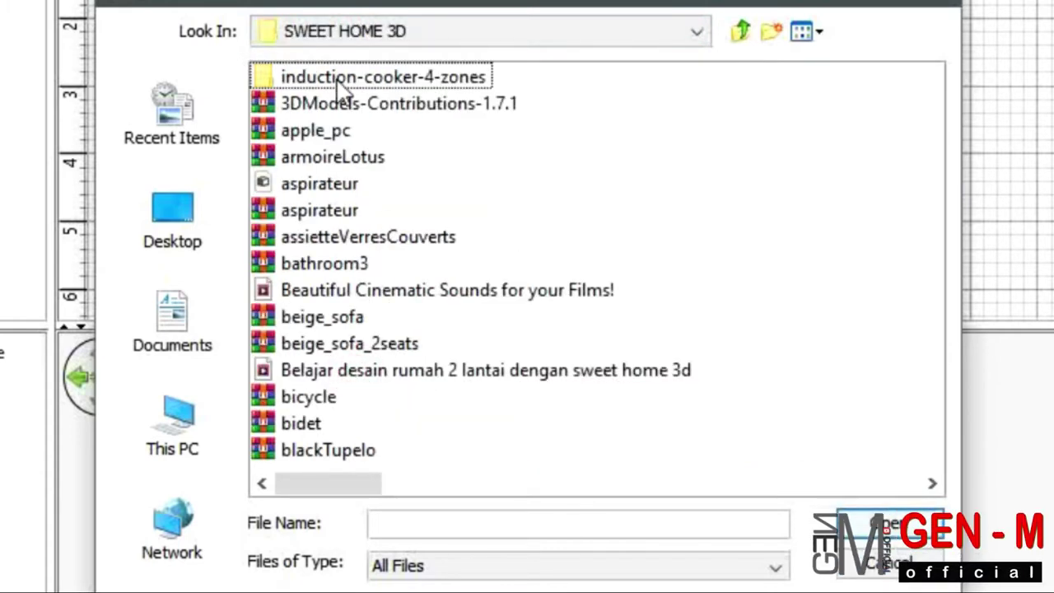
double_click(338, 77)
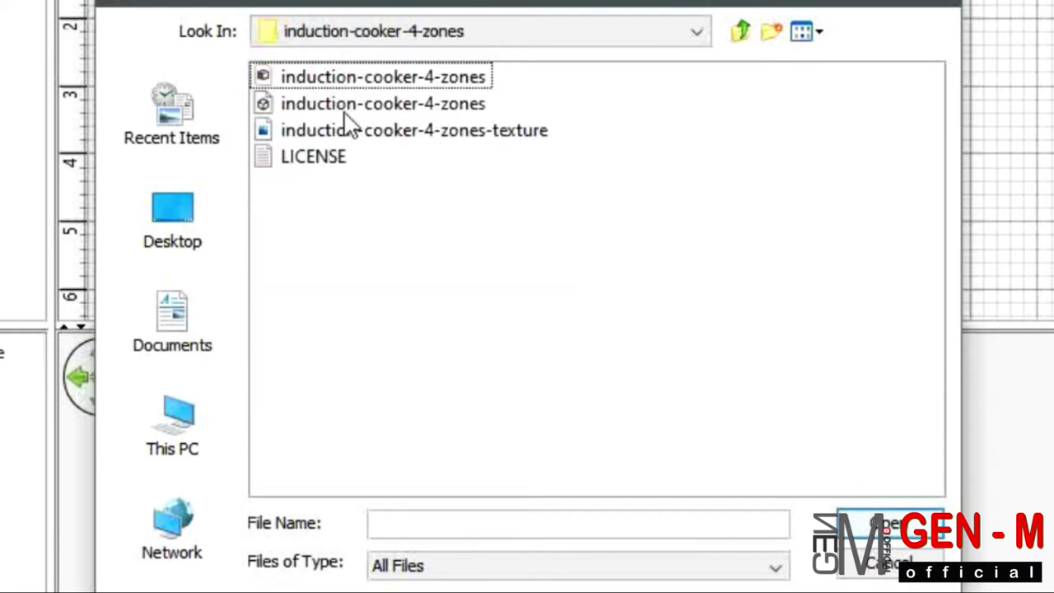
Try to load the induction-cooker-4-zones MTL file as the model after listing the folder's files with details.
click(347, 111)
click(811, 33)
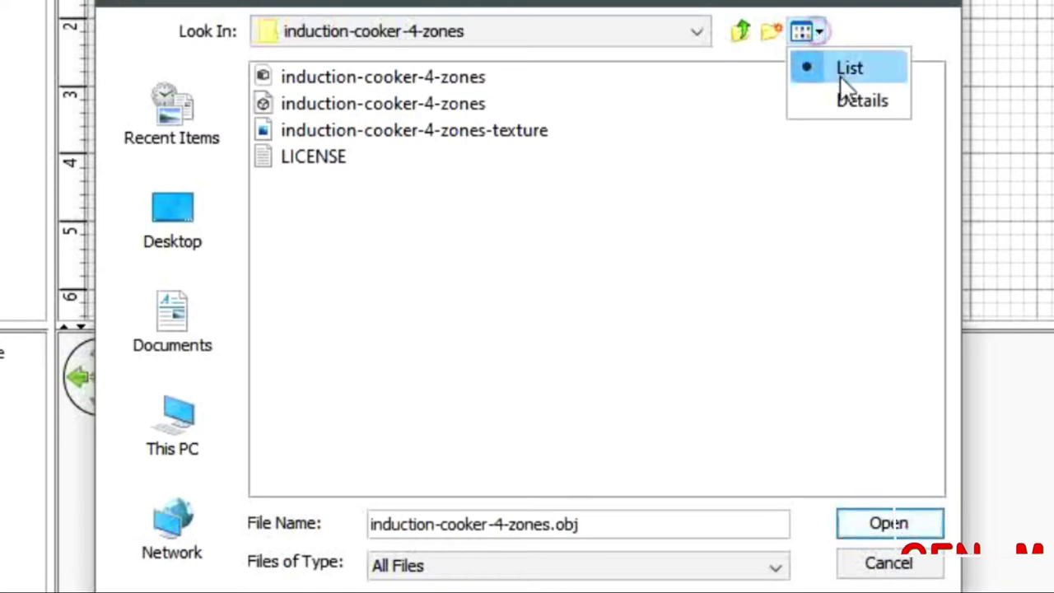
click(856, 99)
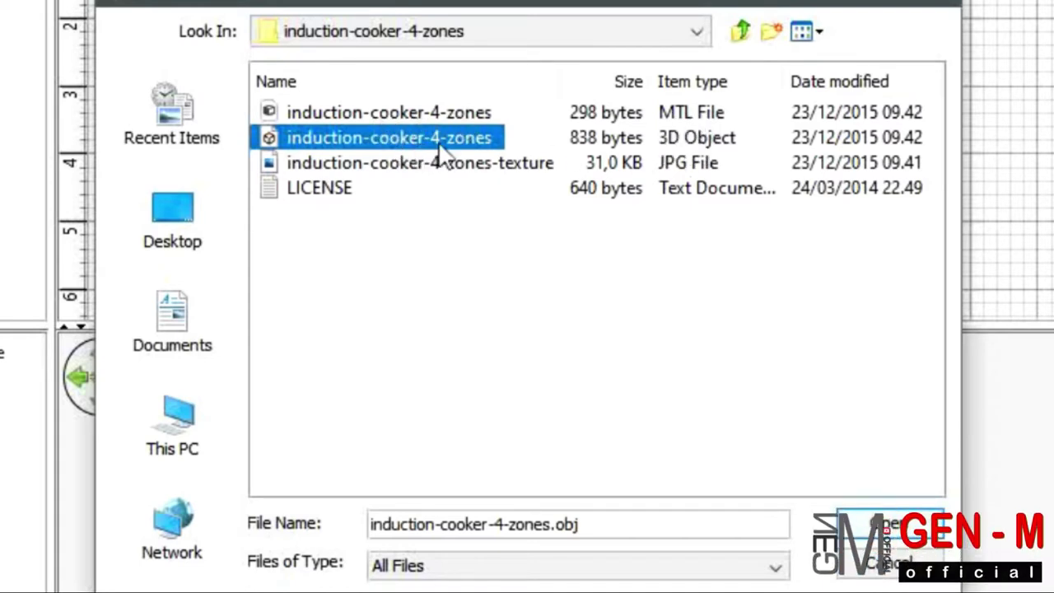
click(354, 113)
double_click(354, 113)
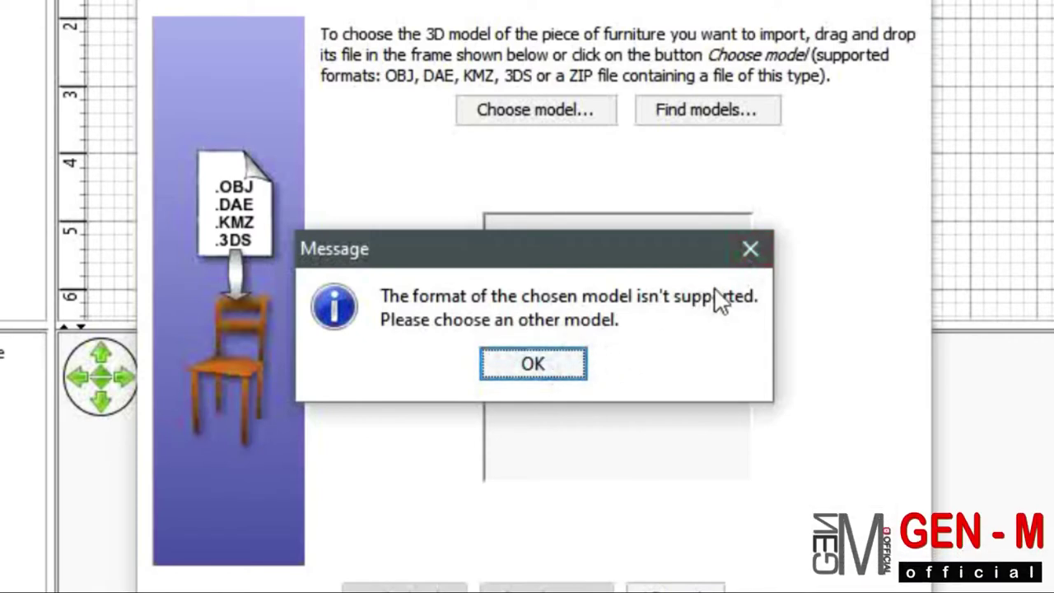
click(756, 250)
Choose the 3D Object file induction-cooker-4-zones.obj as the model, listing the files with details to identify it.
click(527, 116)
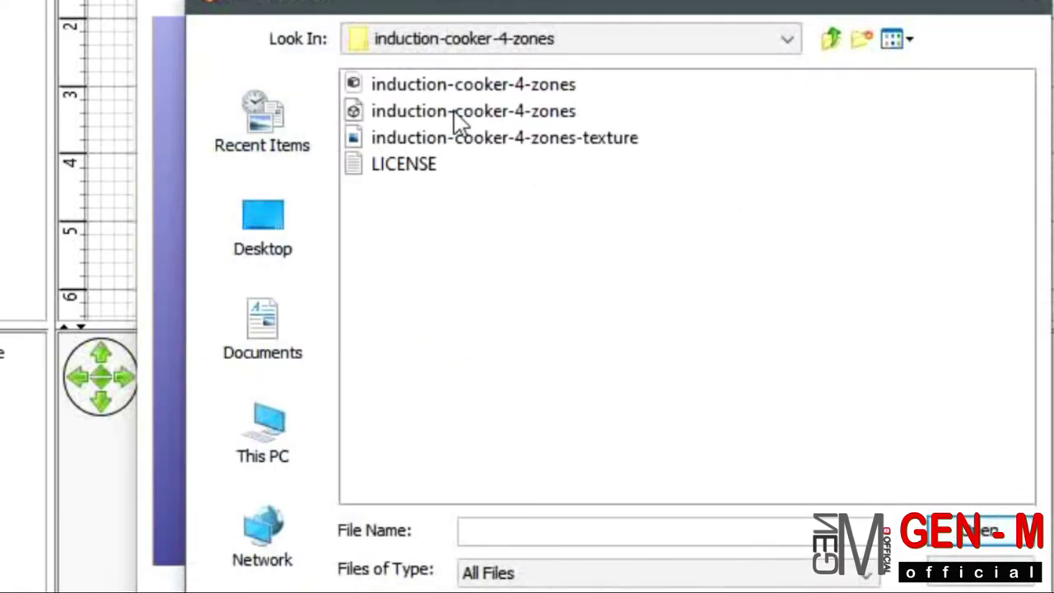
click(909, 39)
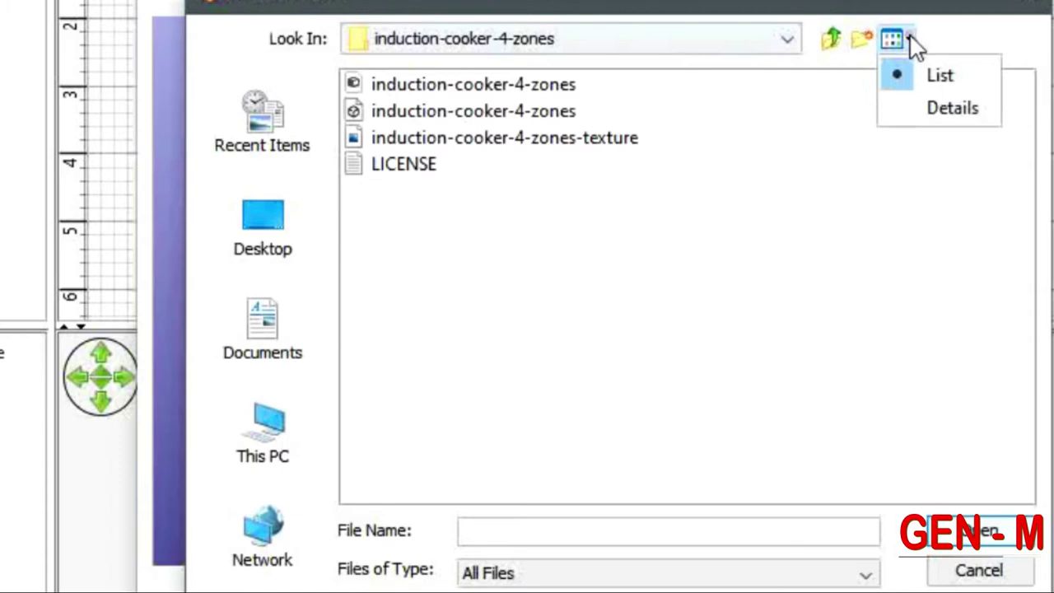
click(923, 105)
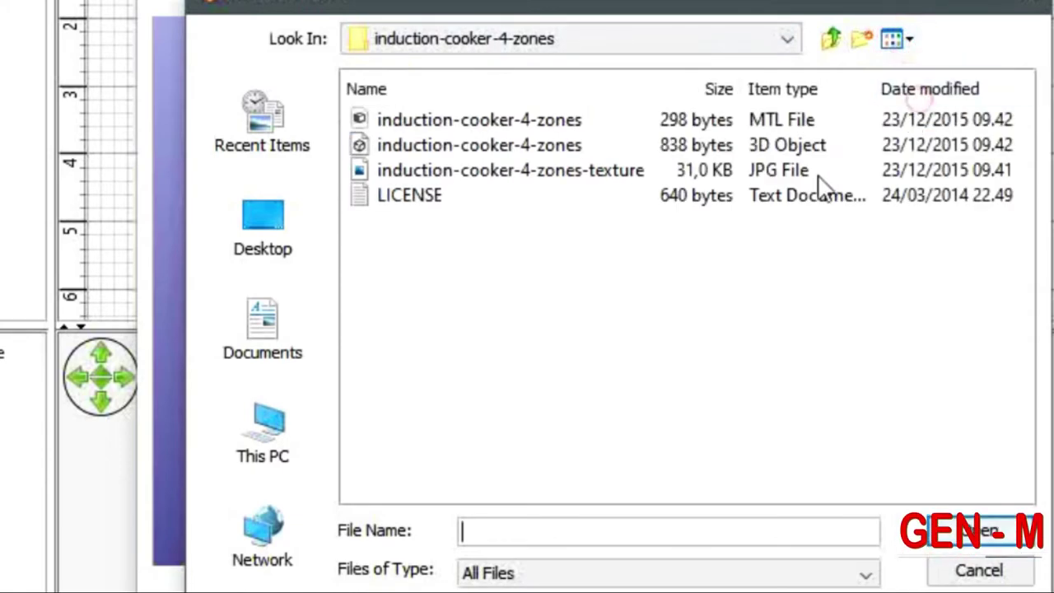
click(477, 154)
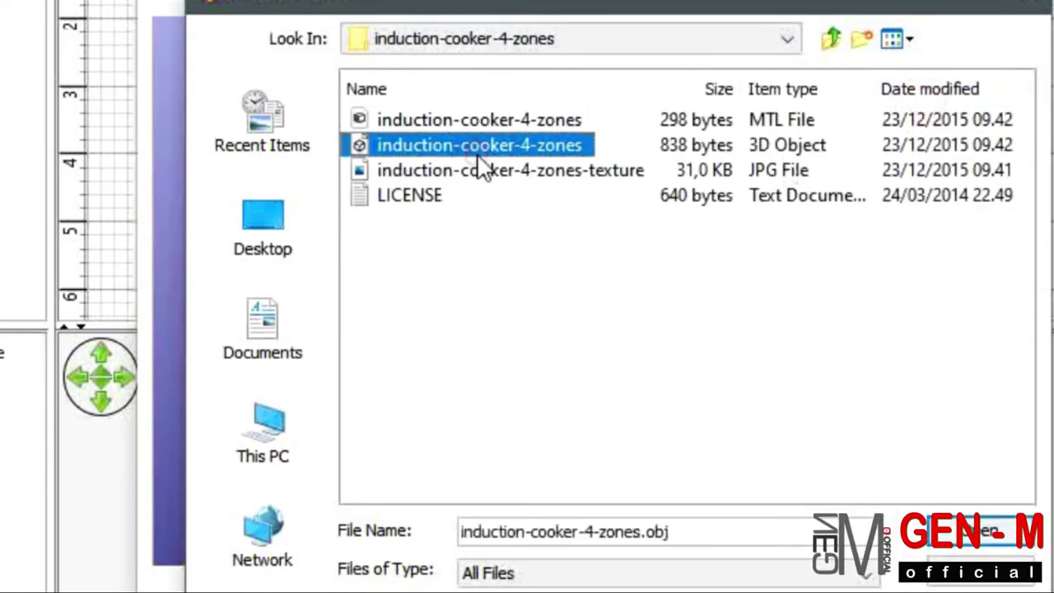
click(980, 541)
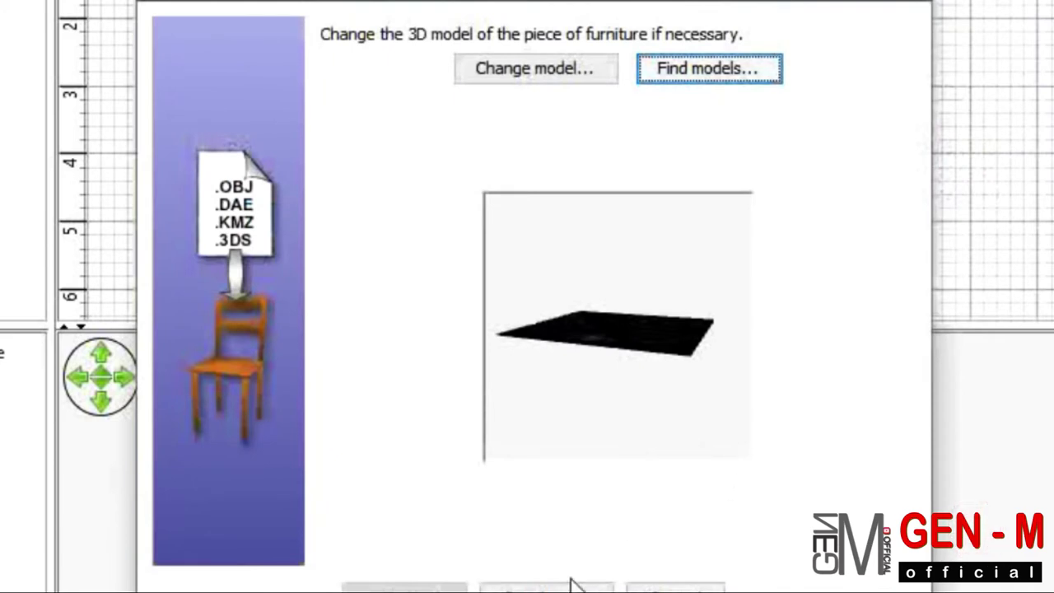
Inspect the cooker model from several angles in the preview, and continue to the orientation settings.
mouse_move(651, 372)
mouse_down()
mouse_move(588, 384)
mouse_move(668, 400)
mouse_move(680, 289)
mouse_move(675, 398)
mouse_move(611, 431)
mouse_move(547, 333)
mouse_move(587, 427)
mouse_move(739, 396)
mouse_move(712, 372)
mouse_move(715, 438)
mouse_up()
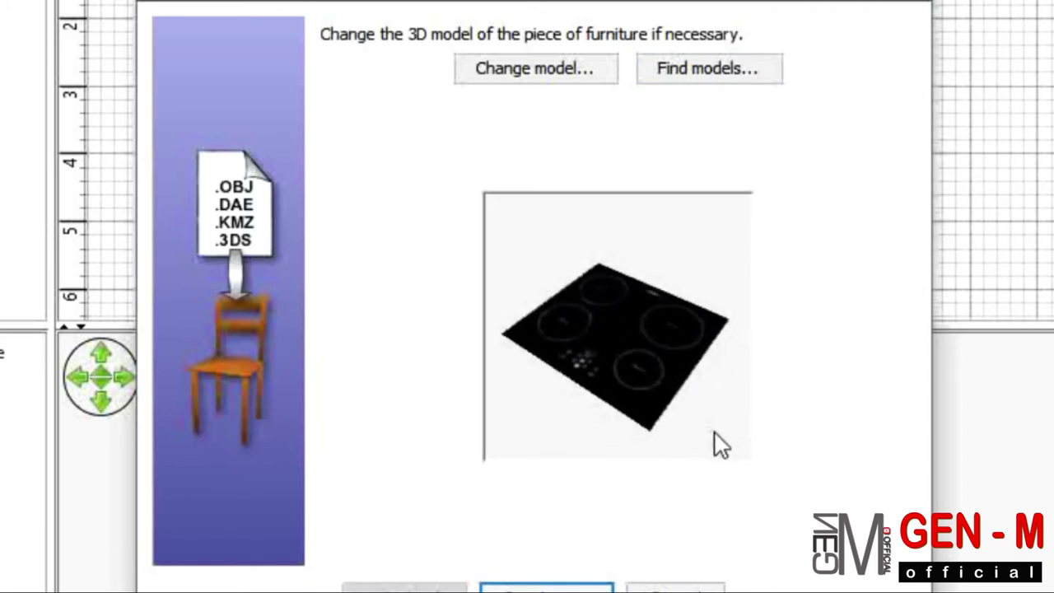
drag(551, 340, 614, 440)
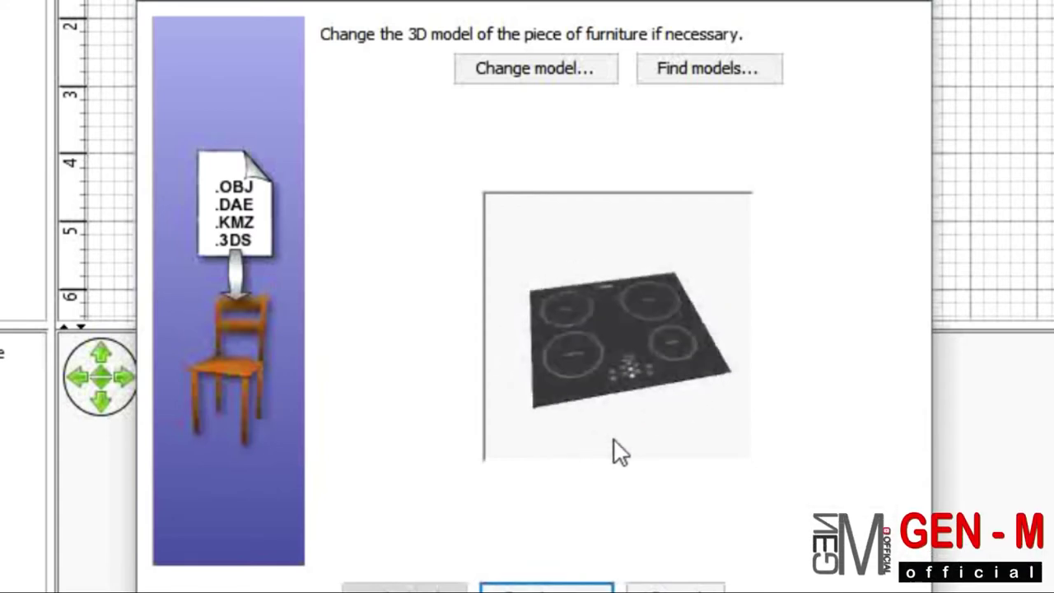
click(553, 586)
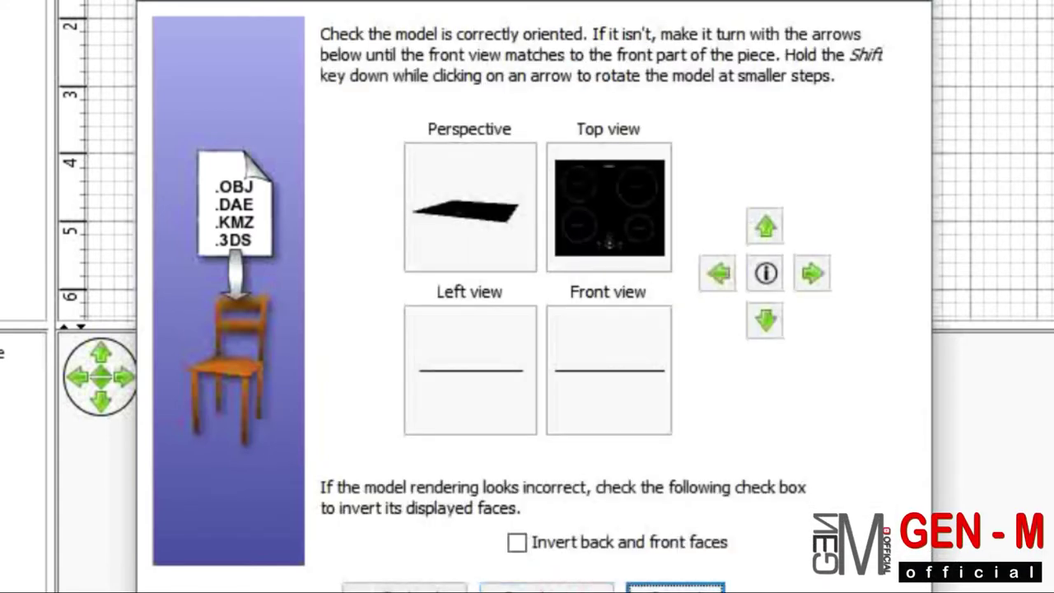
Turn the cooker model downward by three 90° steps so it stands upright, and accept the orientation.
click(769, 319)
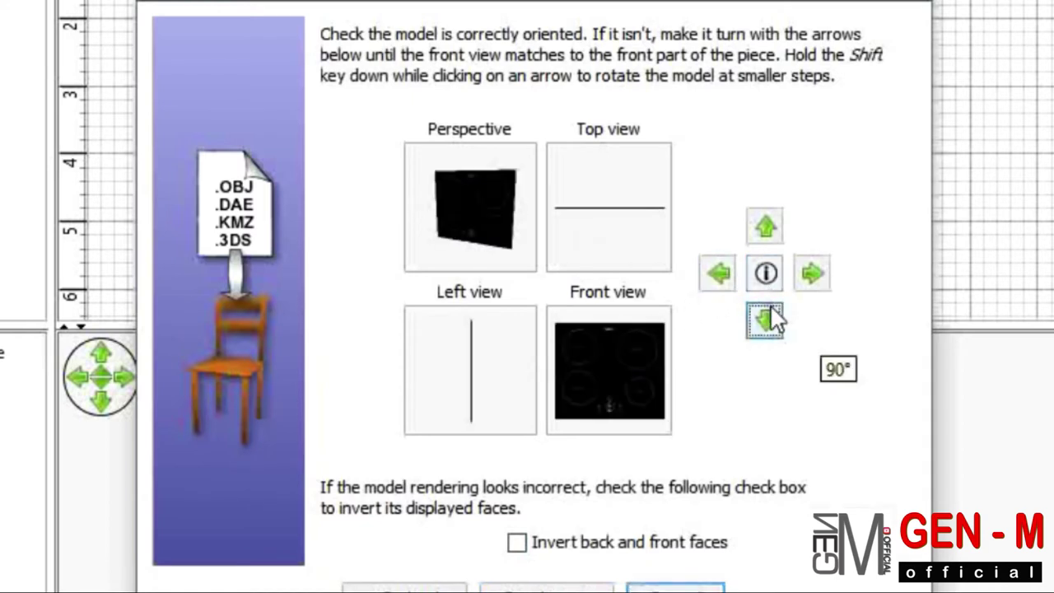
click(770, 320)
click(771, 320)
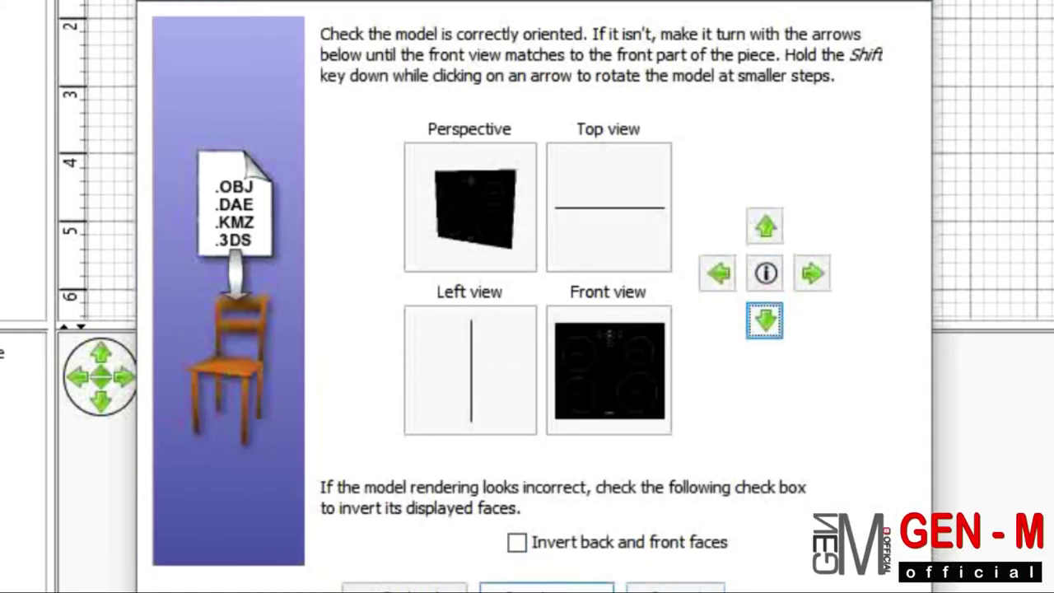
click(546, 587)
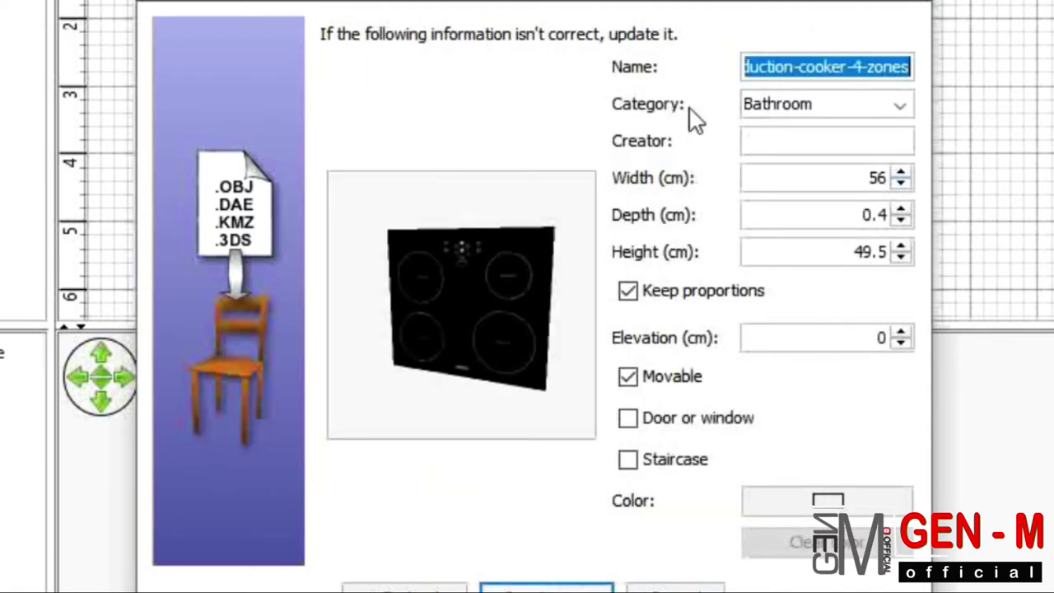
Review the available categories, keep the cooker in Bathroom with its existing name, and finish the import with the default icon.
click(825, 65)
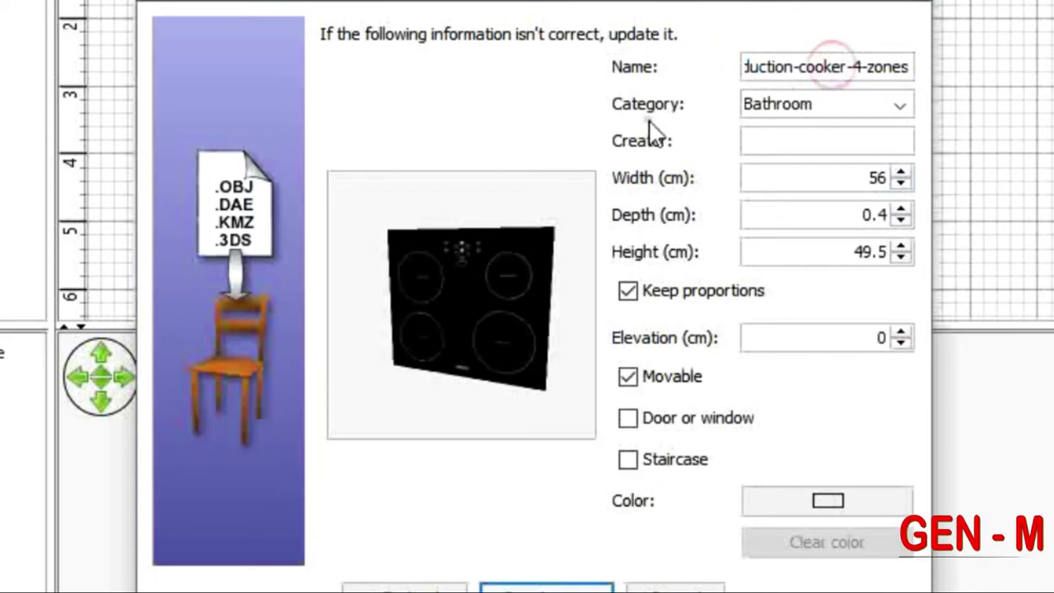
click(898, 105)
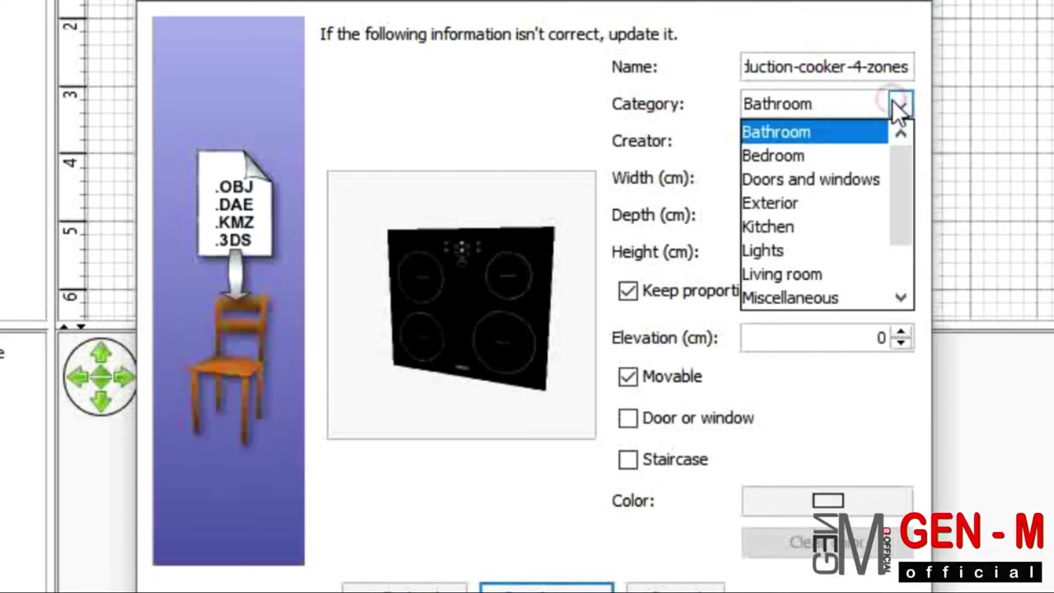
click(673, 120)
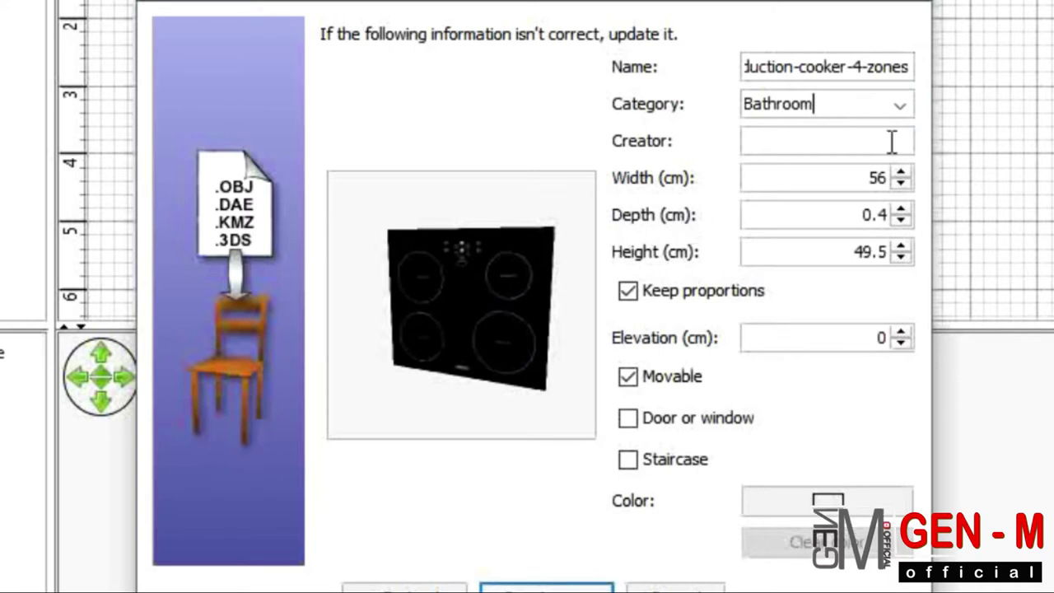
click(899, 105)
drag(905, 183, 919, 251)
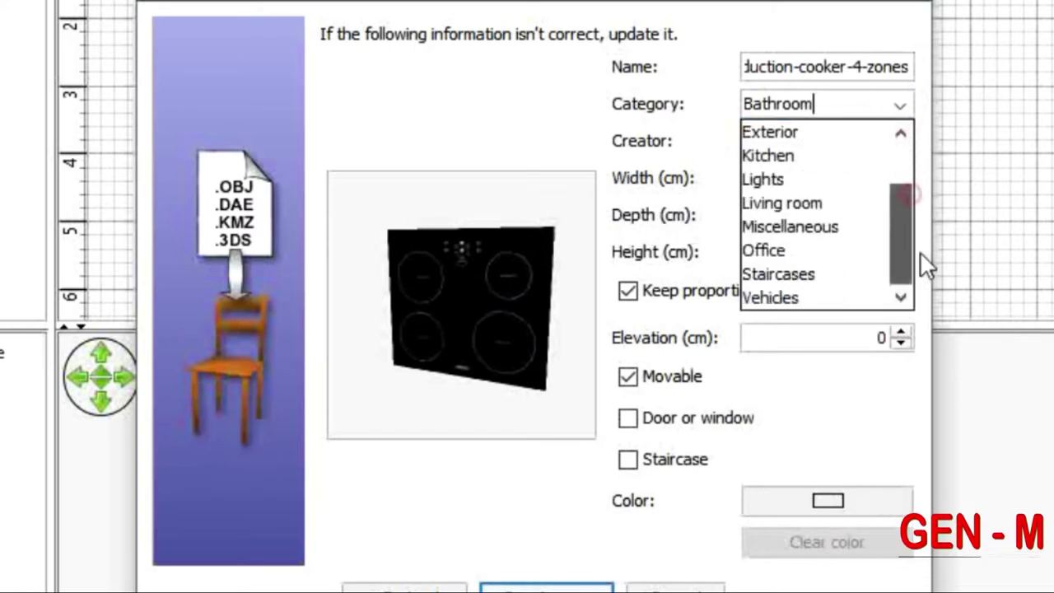
click(478, 160)
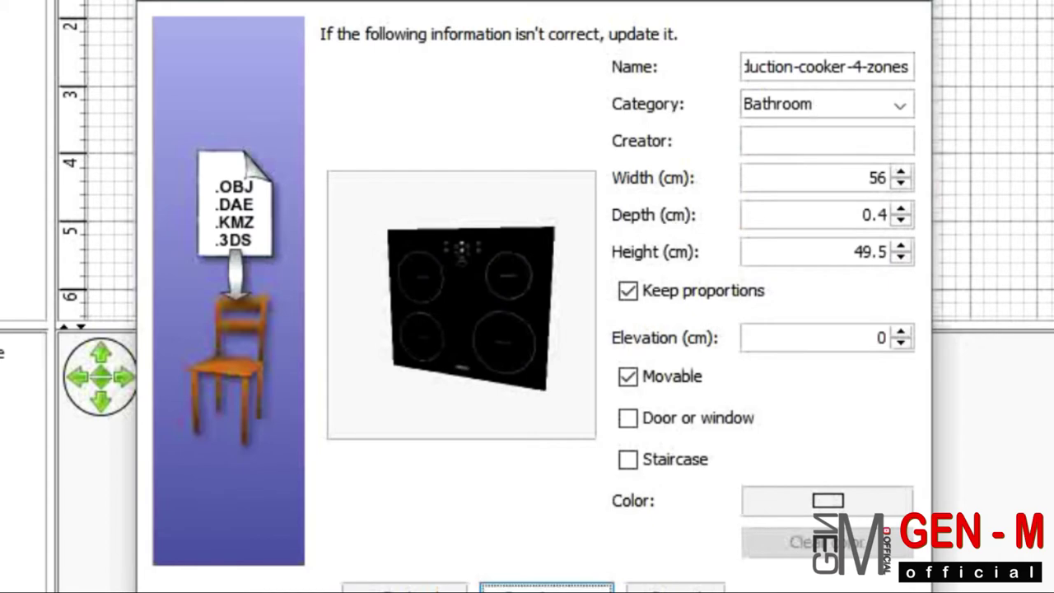
click(546, 587)
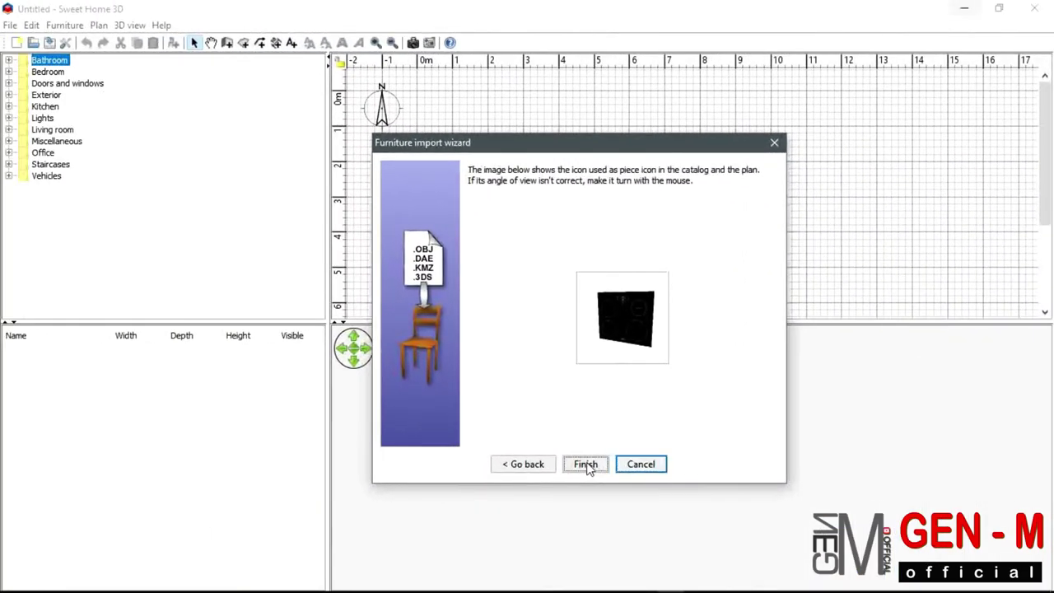
click(589, 463)
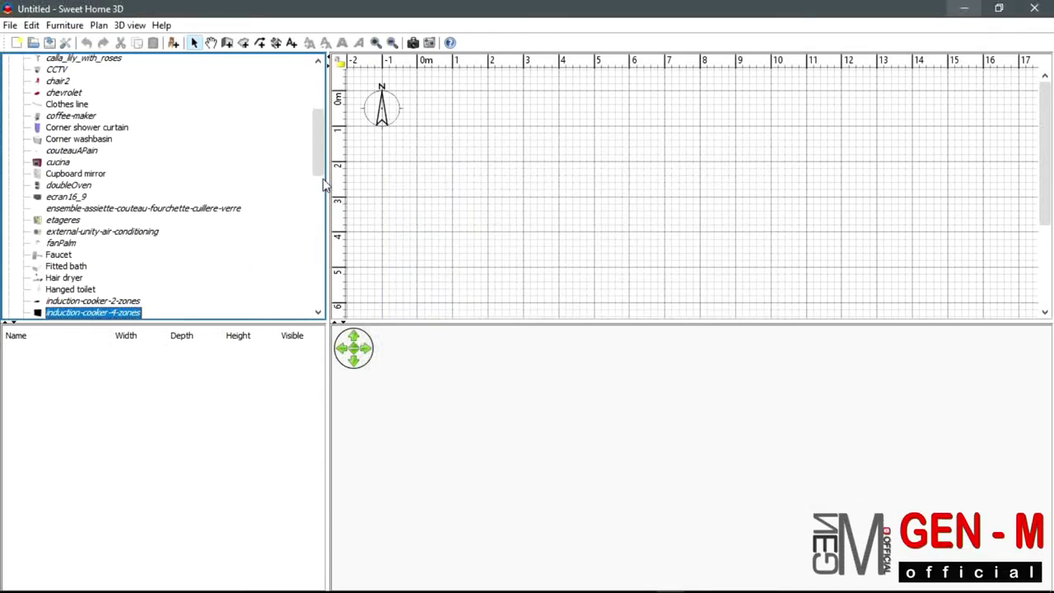
Look through the catalog entries around the imported cooker, and enlarge the plan area downward.
drag(319, 165, 326, 206)
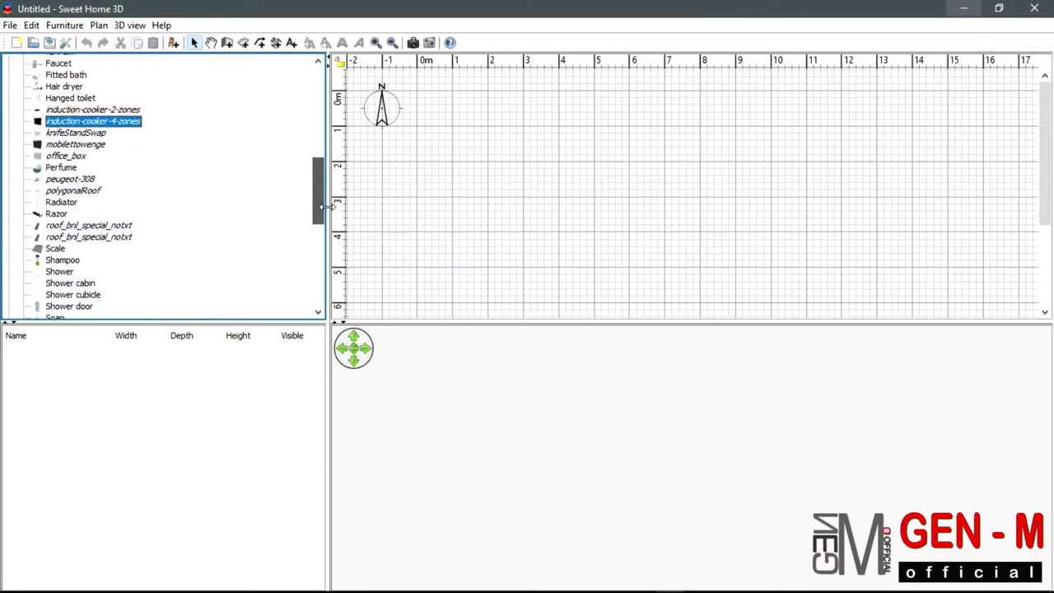
click(560, 112)
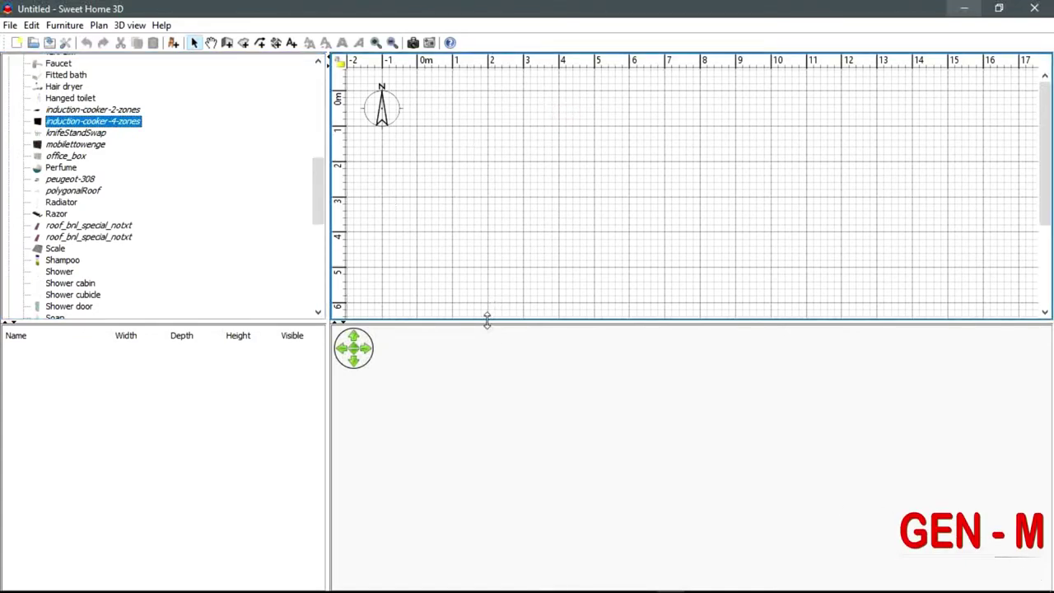
drag(489, 322, 496, 385)
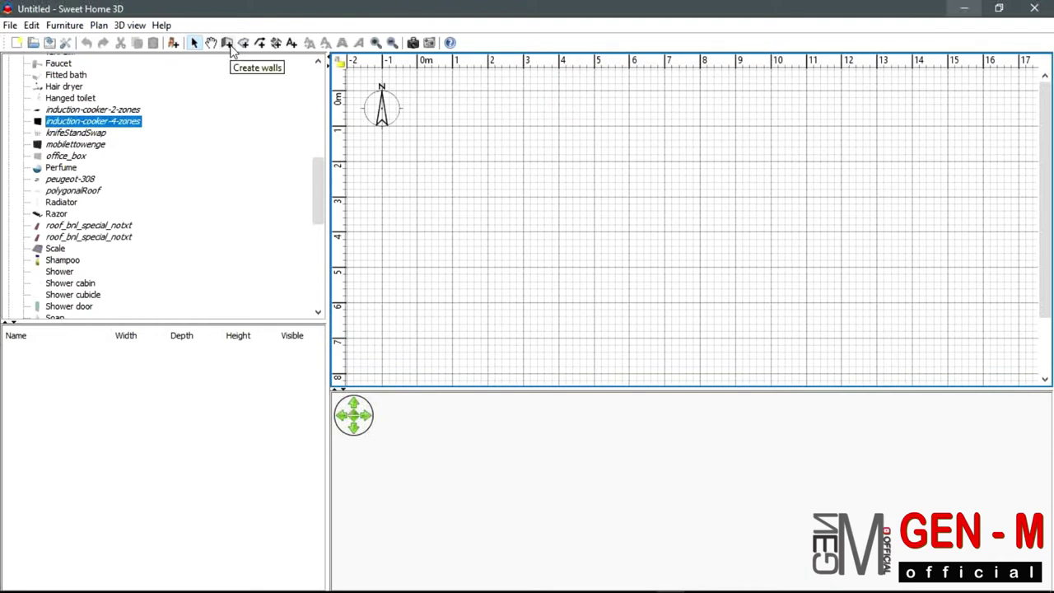
Draw the outer walls of a room about 5 m wide and 6 m deep, leaving about 2 m open at the west wall's north end.
click(453, 126)
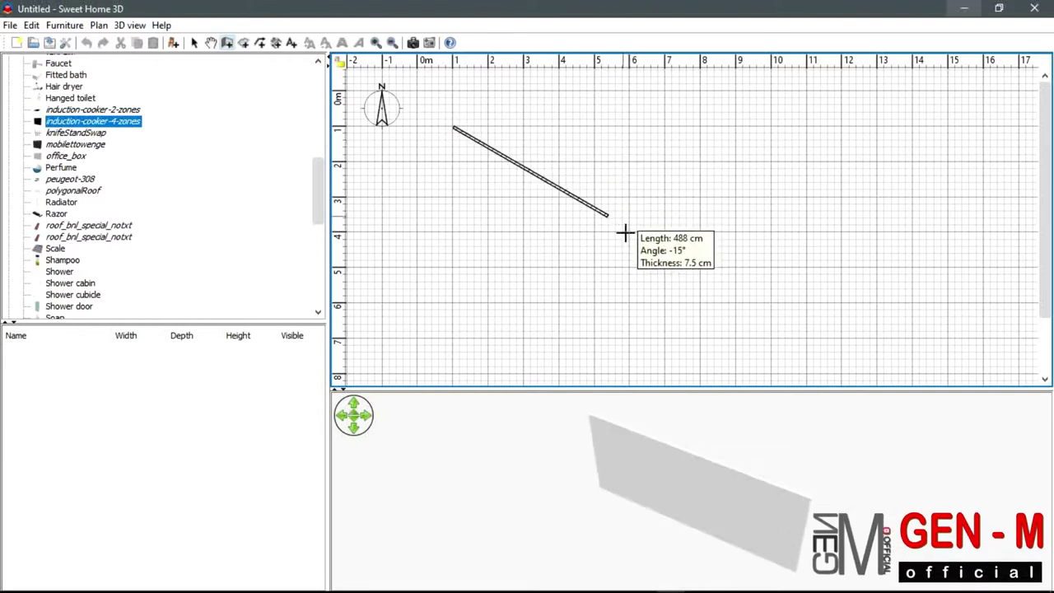
click(627, 142)
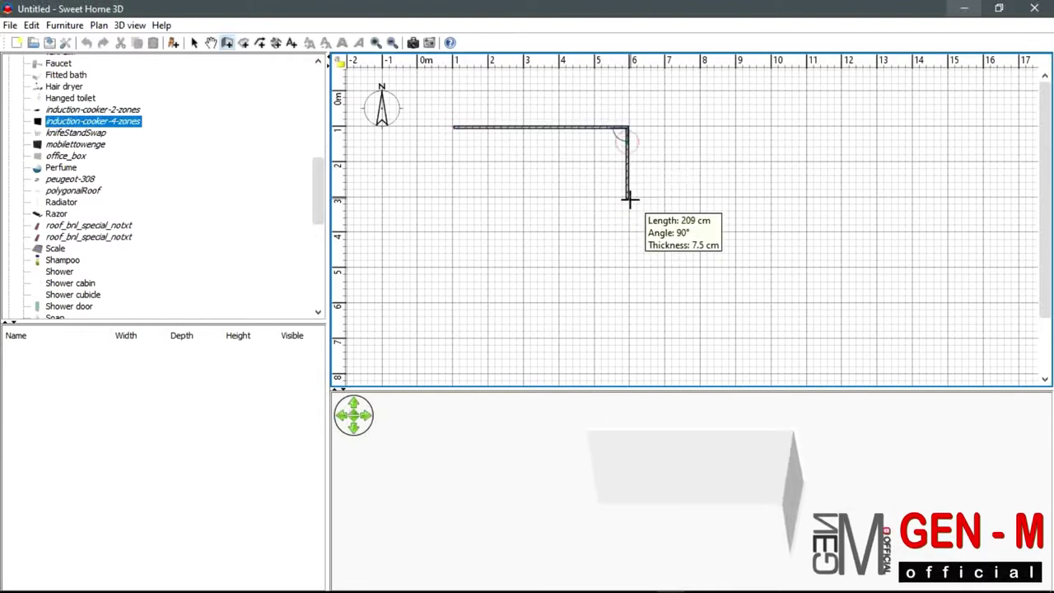
click(629, 340)
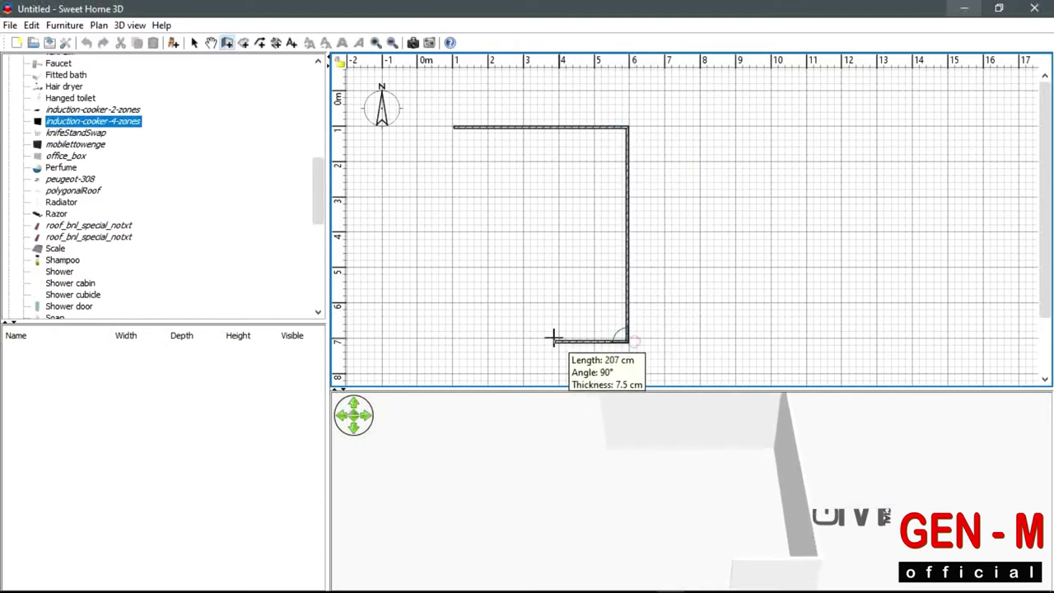
click(453, 338)
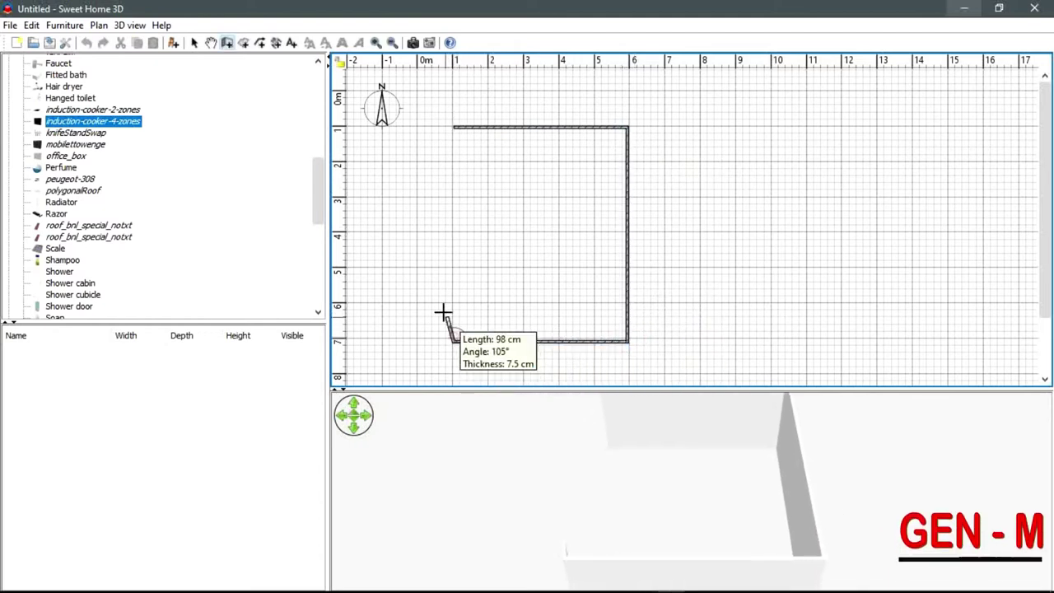
double_click(451, 196)
click(451, 196)
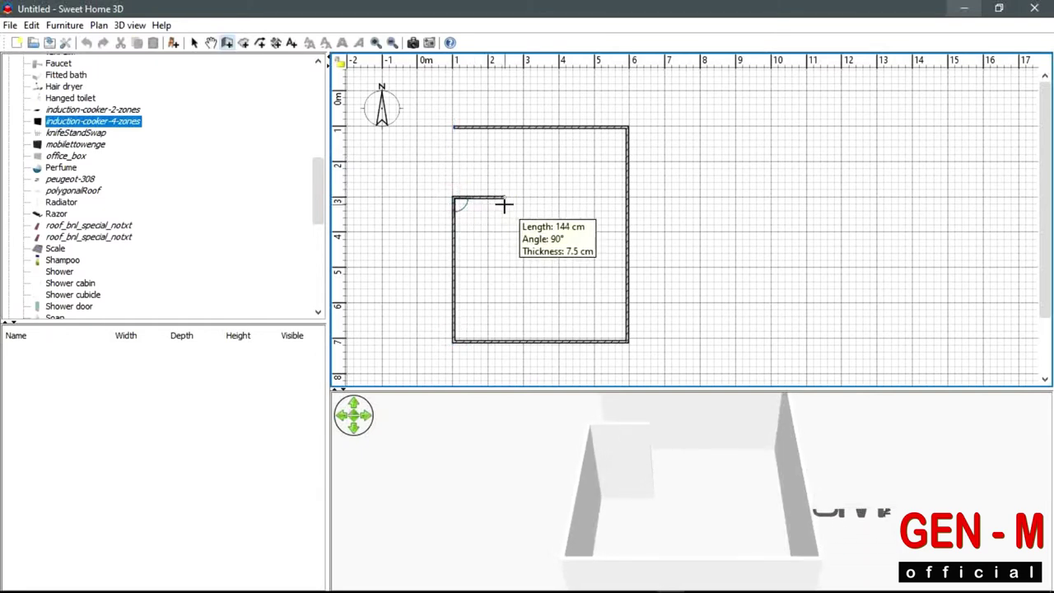
key(Escape)
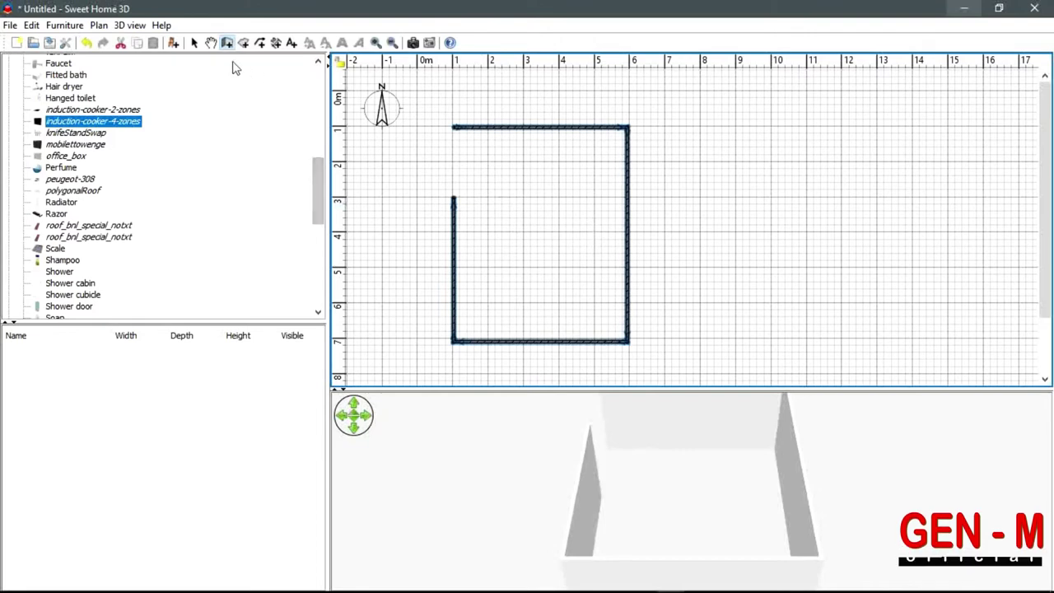
Draw a closed rectangle of inner walls about 2 m wide and 3 m deep inside the outer walls.
click(522, 198)
click(594, 197)
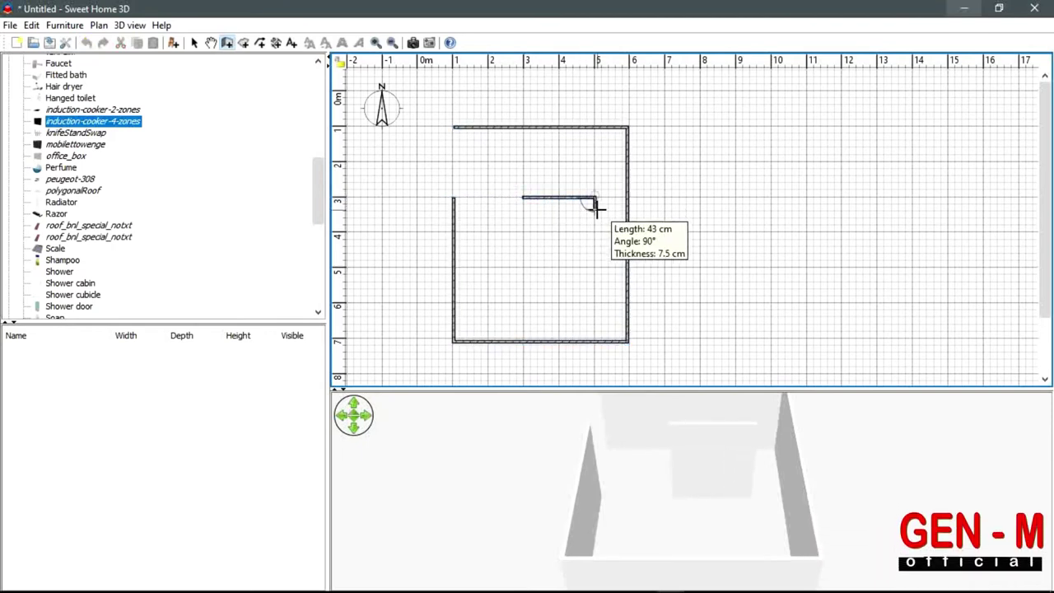
click(590, 304)
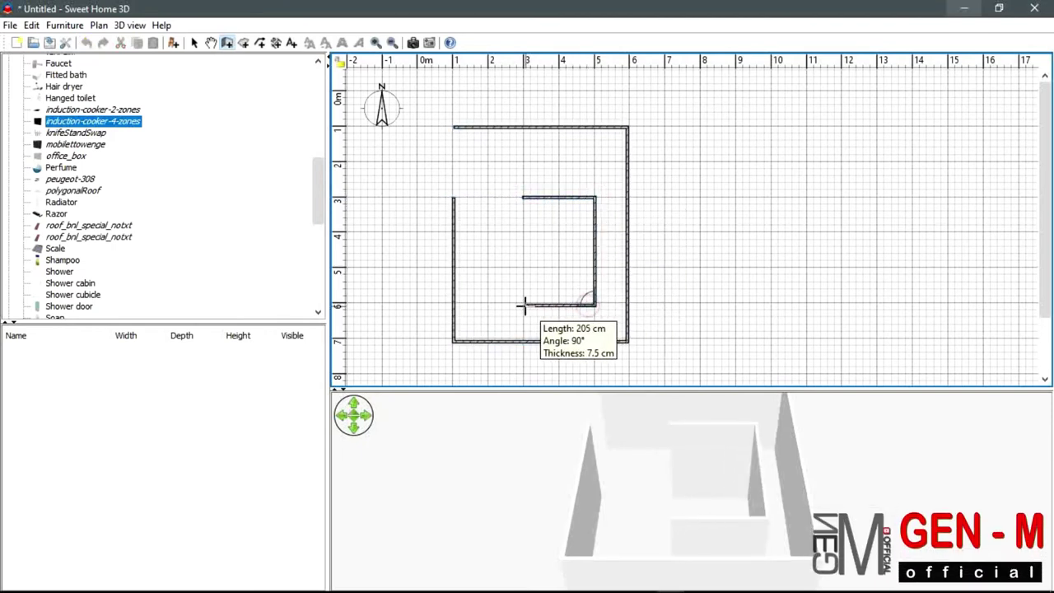
click(522, 305)
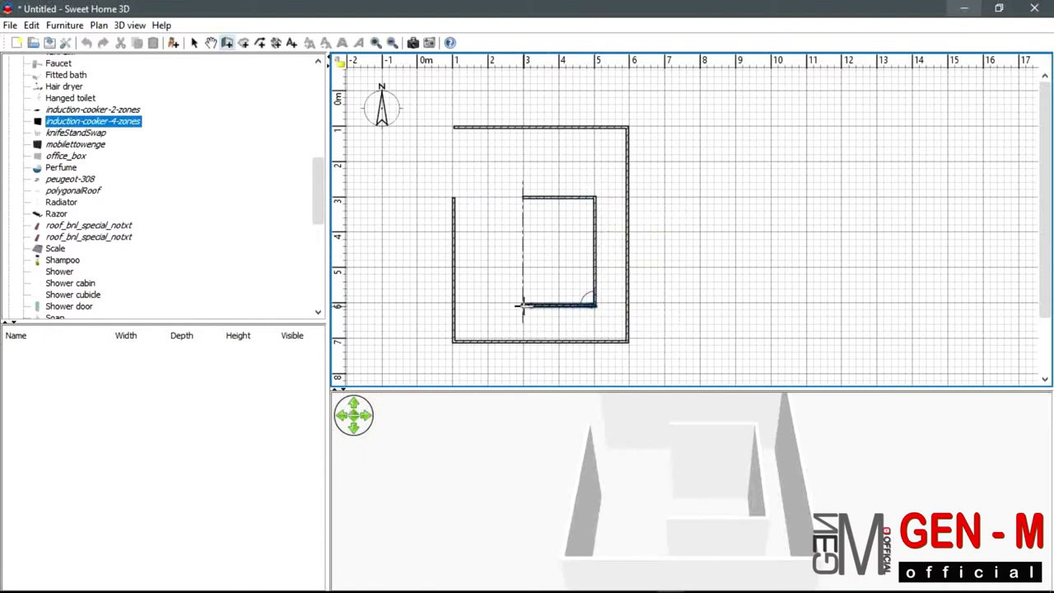
click(520, 196)
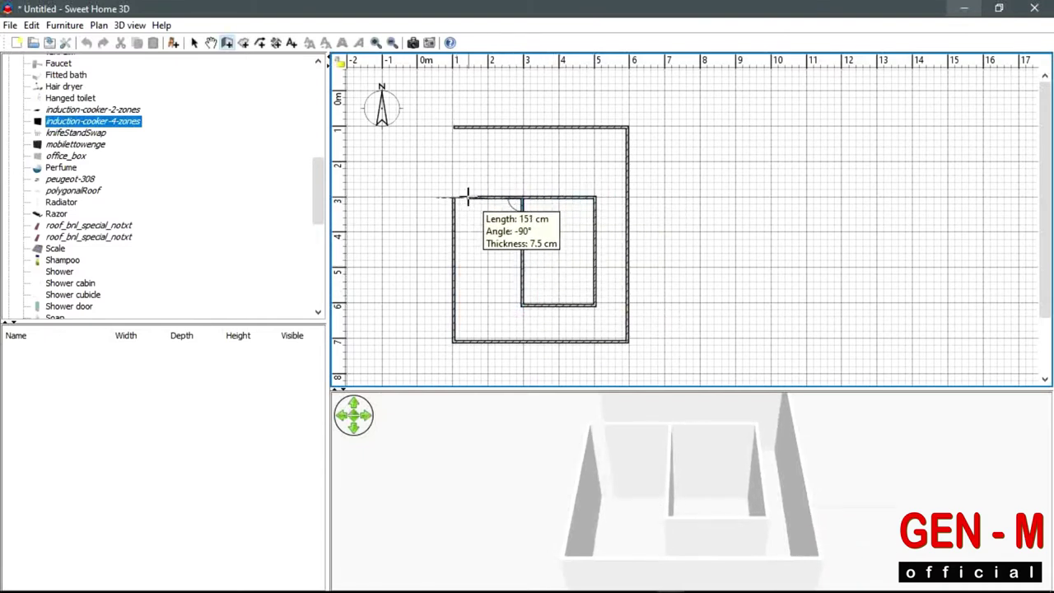
key(Escape)
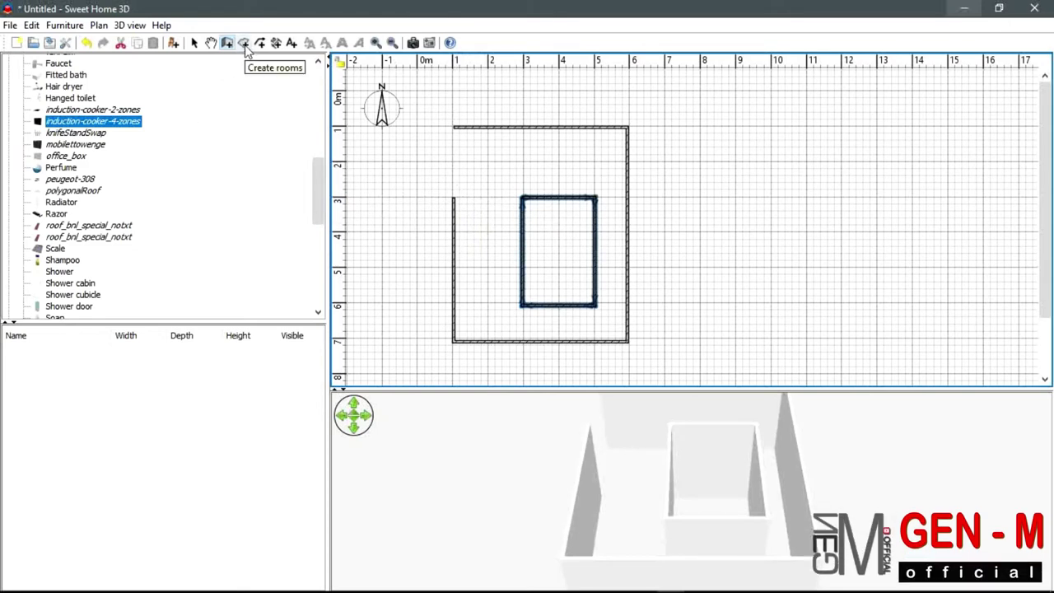
Create a room covering the whole area within the outer walls by tracing their four corners.
click(454, 128)
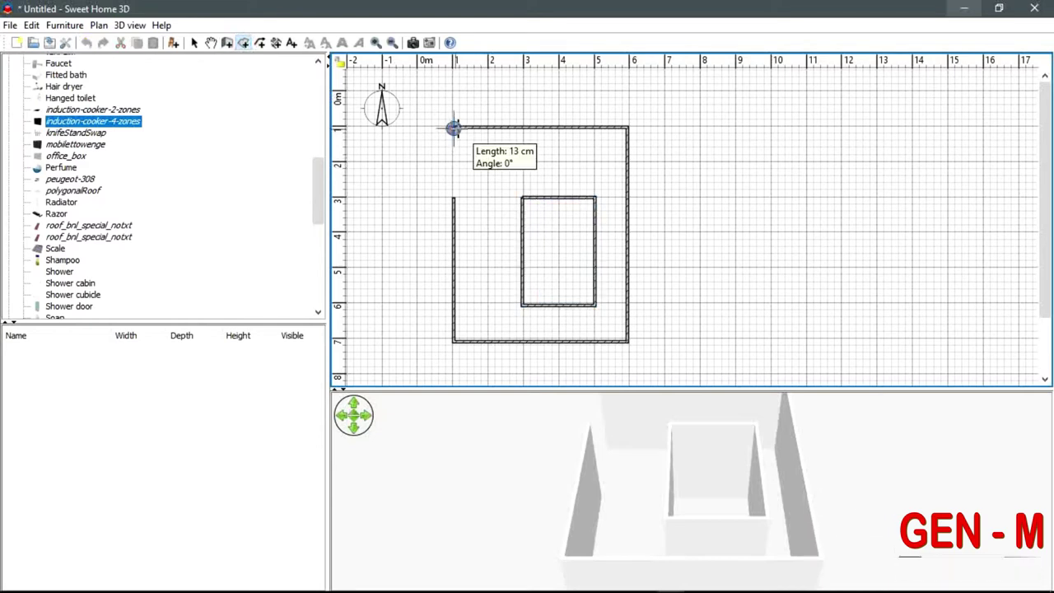
click(626, 128)
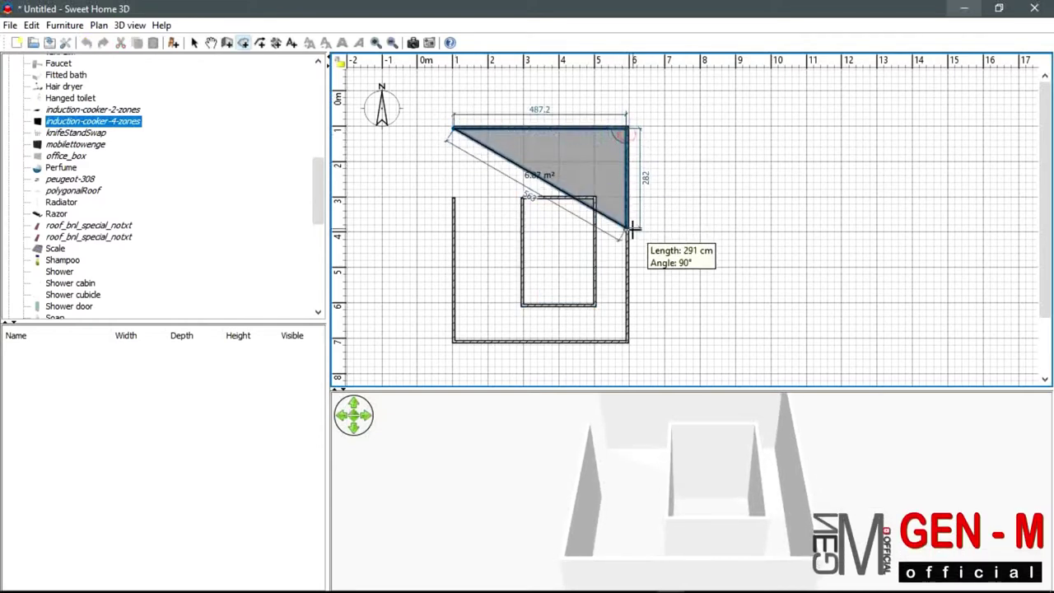
click(624, 342)
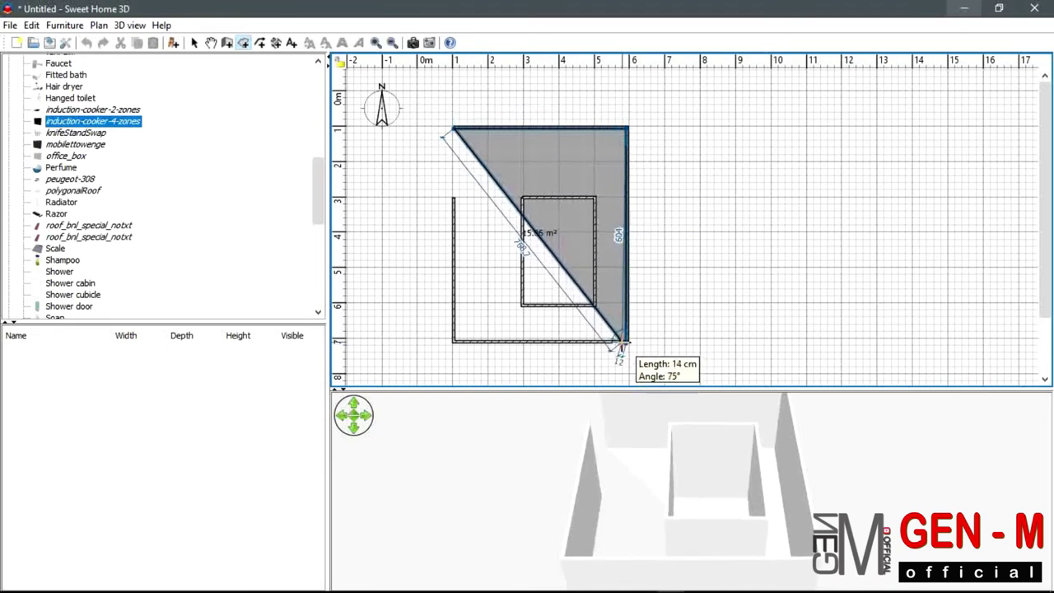
click(452, 341)
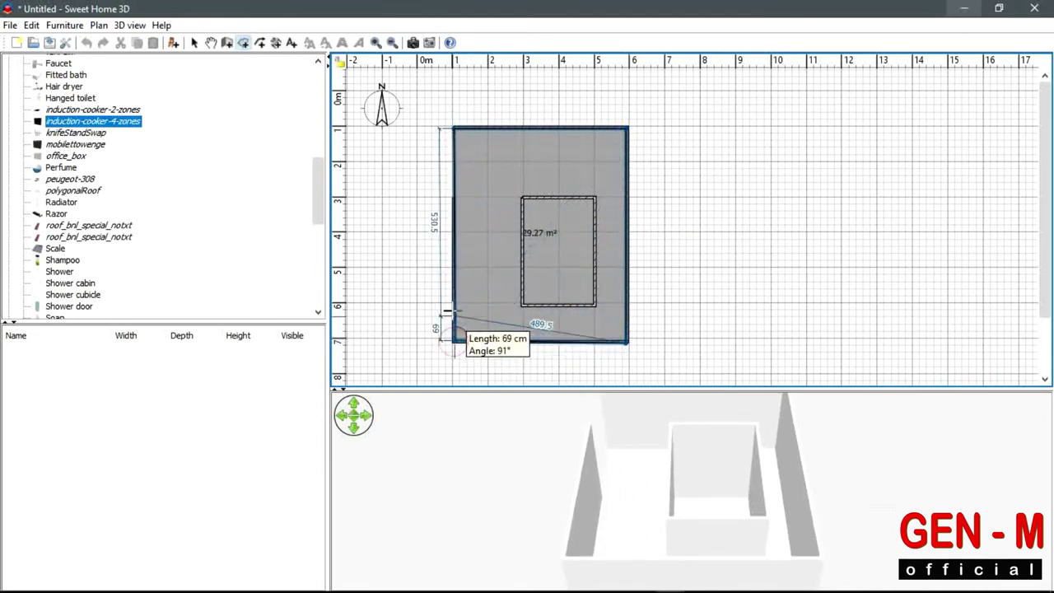
click(455, 127)
key(Escape)
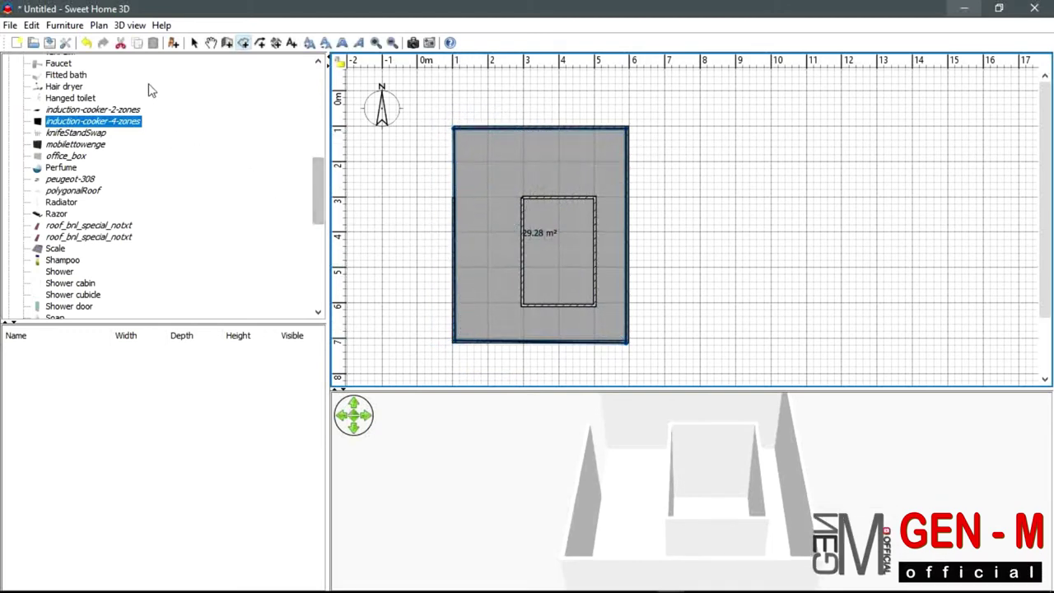
Place the imported induction-cooker-4-zones from the catalog in the room, near the inner rectangle's northwest corner.
click(195, 42)
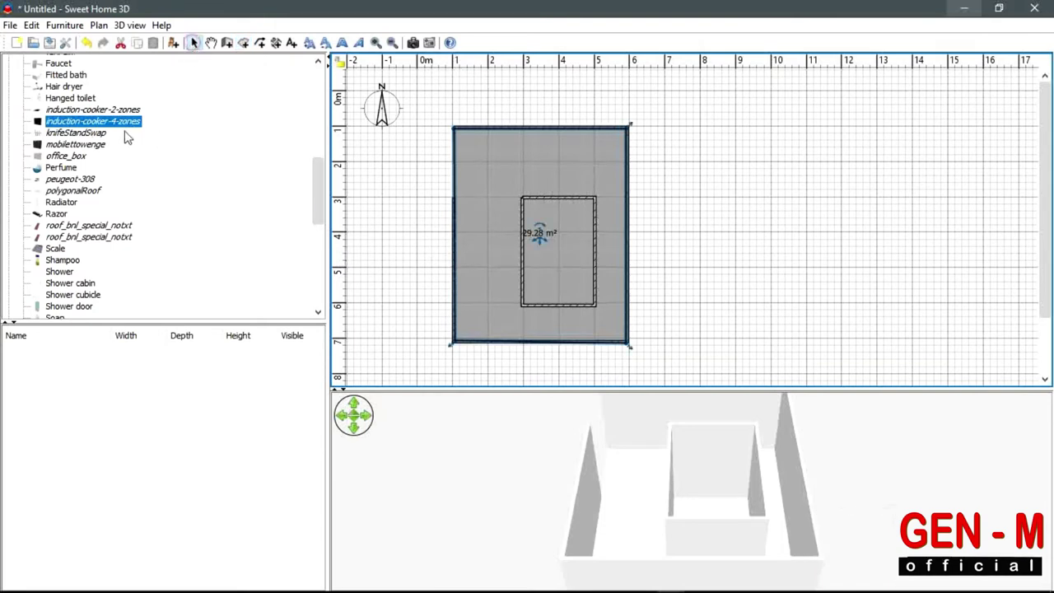
drag(99, 122, 529, 204)
Delete the four inner walls around the cooker, keeping the outer walls and the room.
click(594, 221)
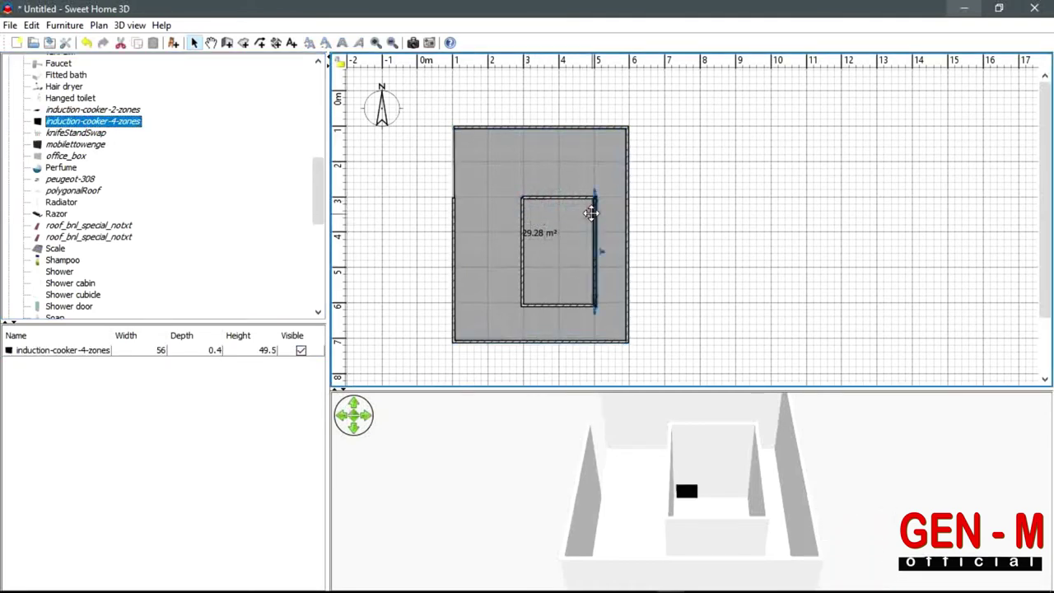
key(Delete)
click(578, 198)
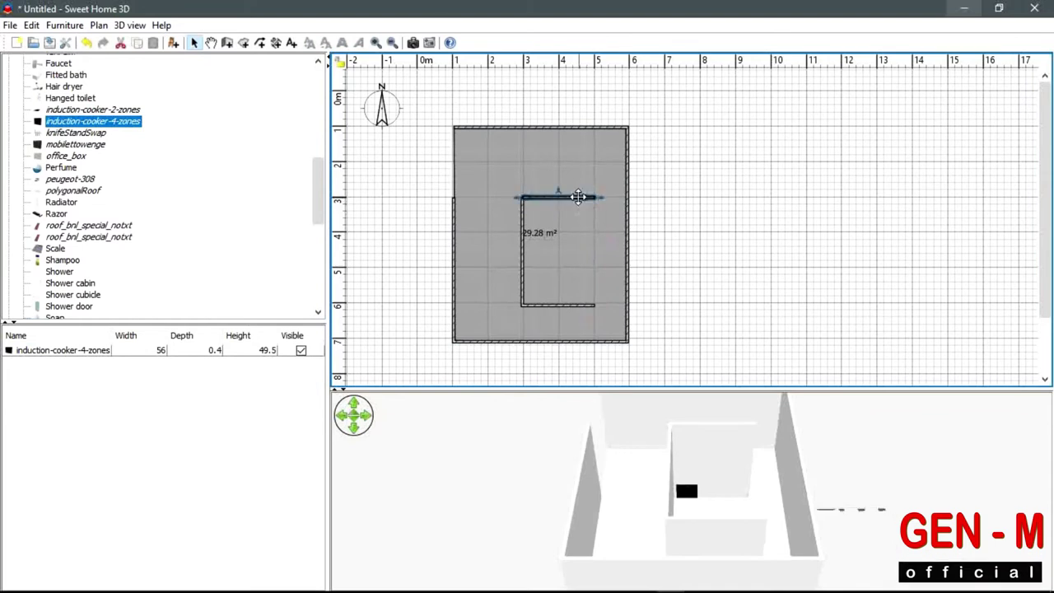
key(Delete)
click(522, 220)
key(Delete)
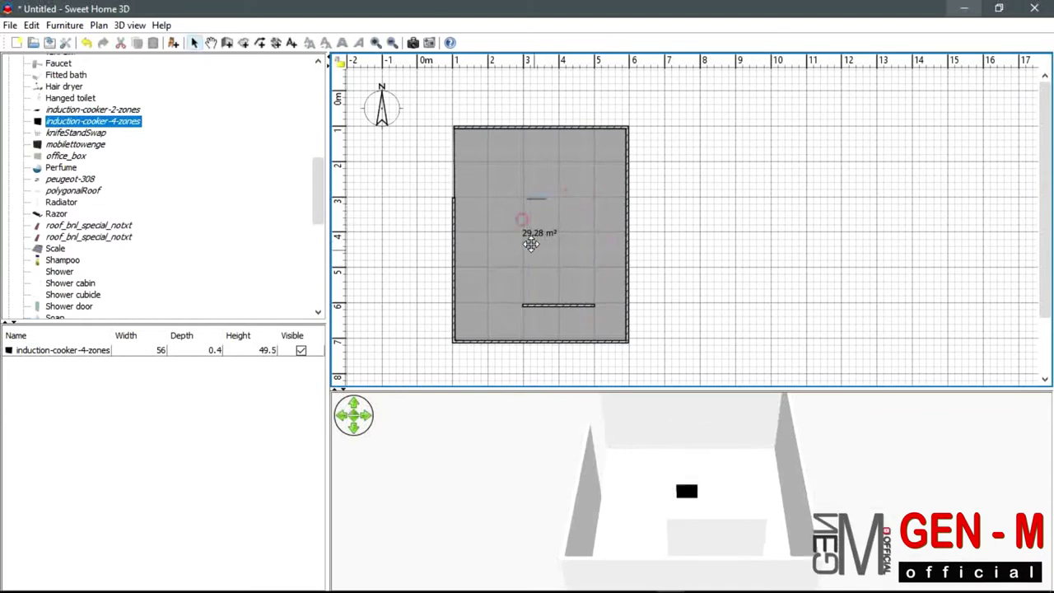
click(536, 305)
key(Delete)
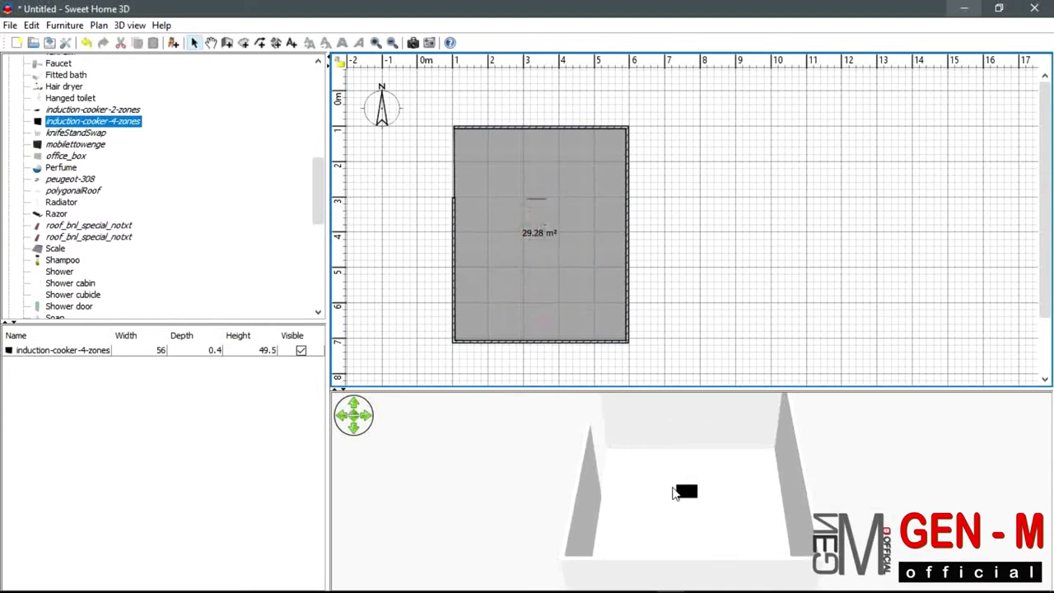
Enlarge the 3D view area upward and examine the placed cooker up close.
click(694, 513)
drag(708, 393, 707, 327)
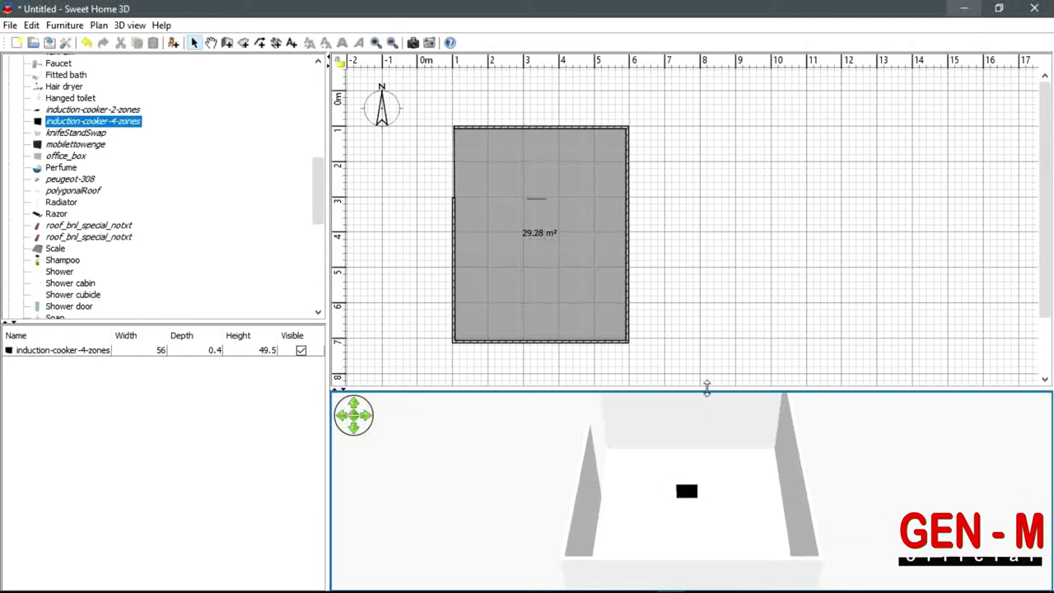
scroll(691, 468, up, 5)
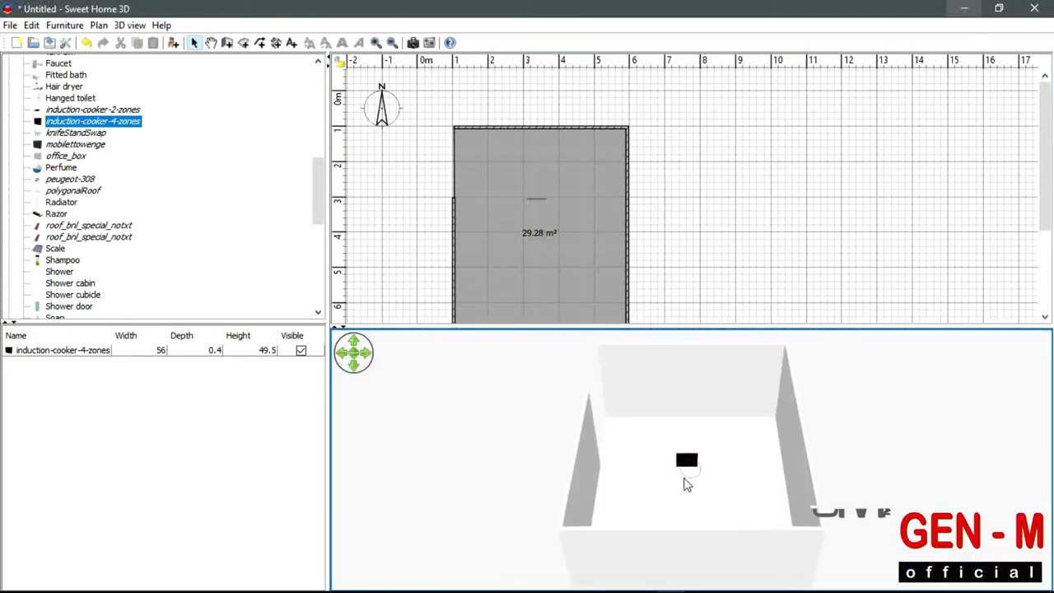
scroll(684, 463, up, 6)
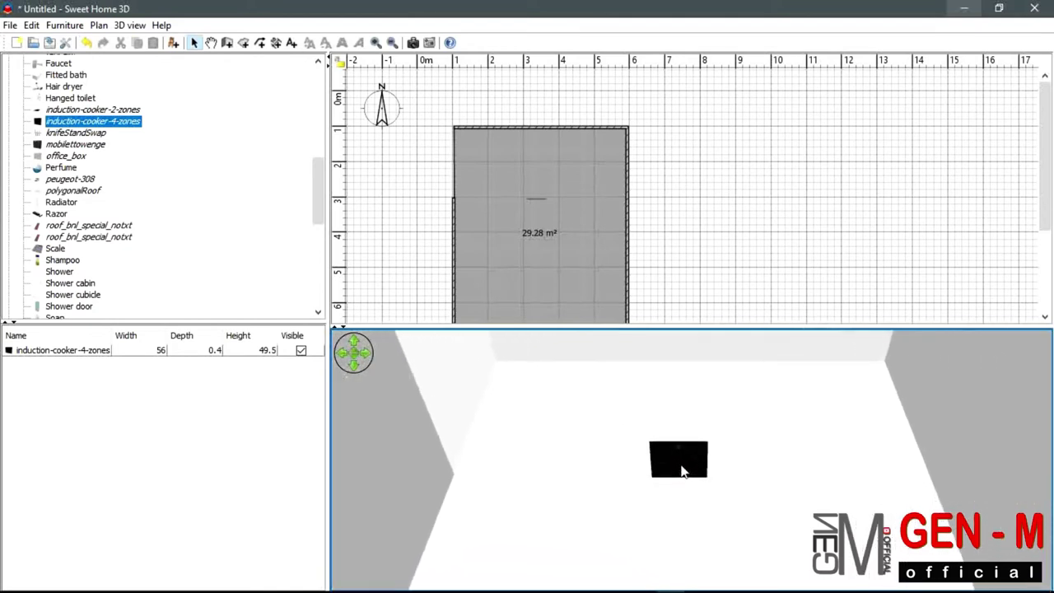
scroll(680, 471, down, 2)
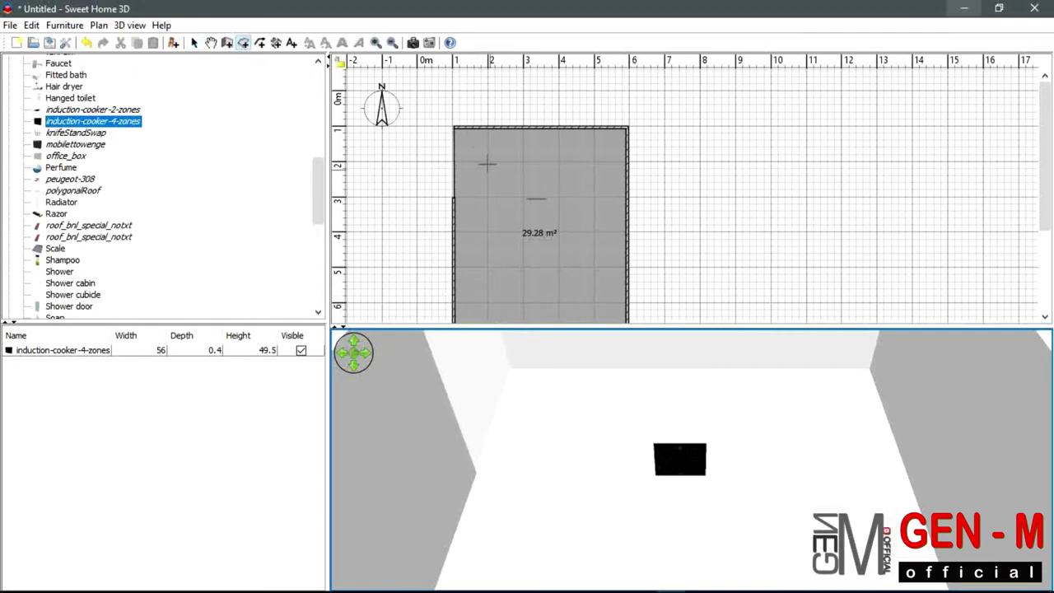
Create a smaller rectangular room about 118 cm wide and 3 m long inside the large room, starting at the cooker.
click(516, 196)
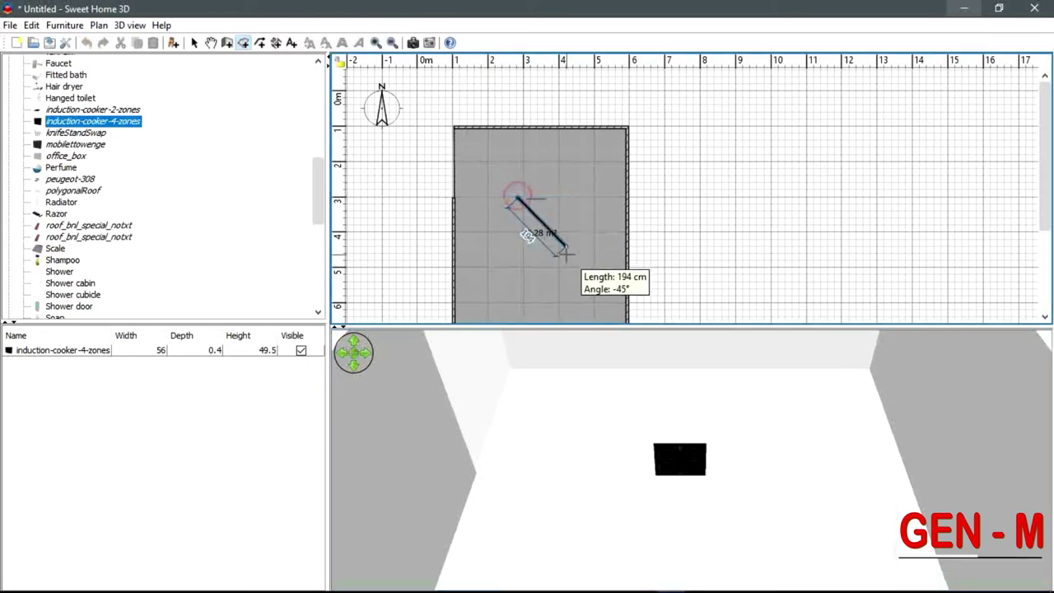
click(559, 198)
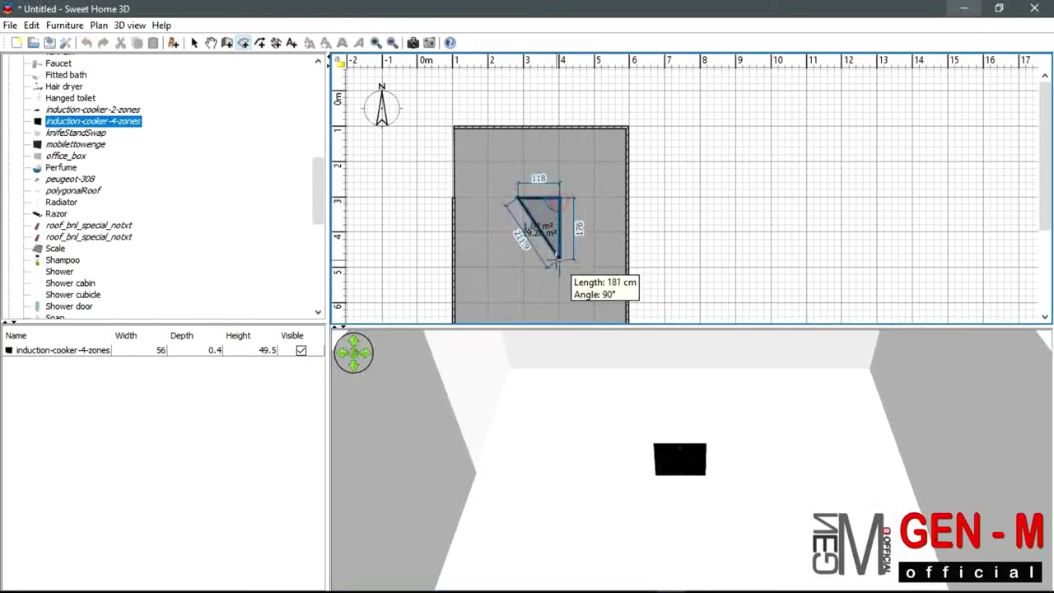
click(559, 305)
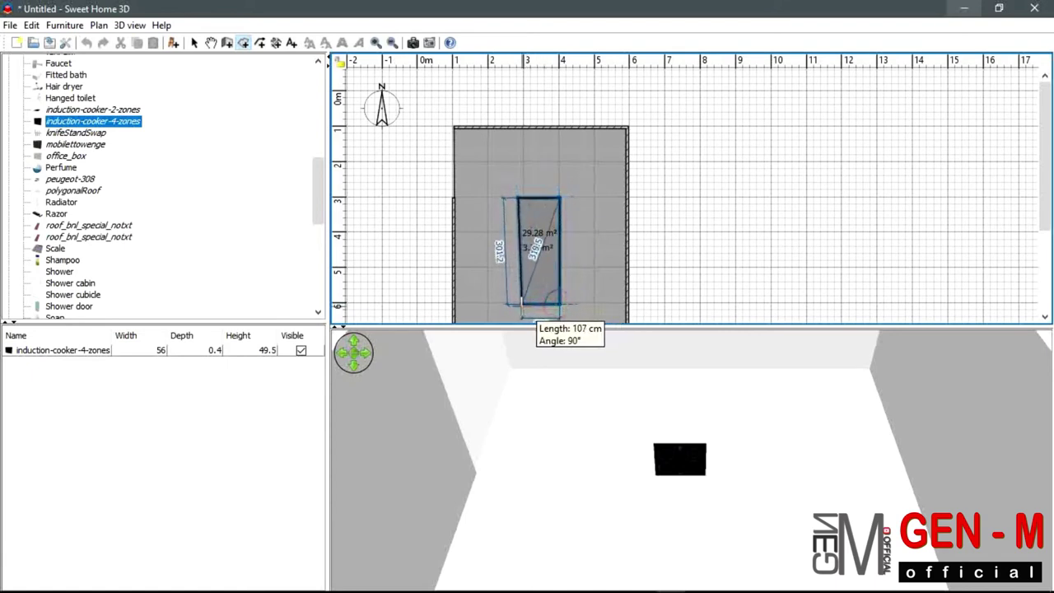
click(513, 304)
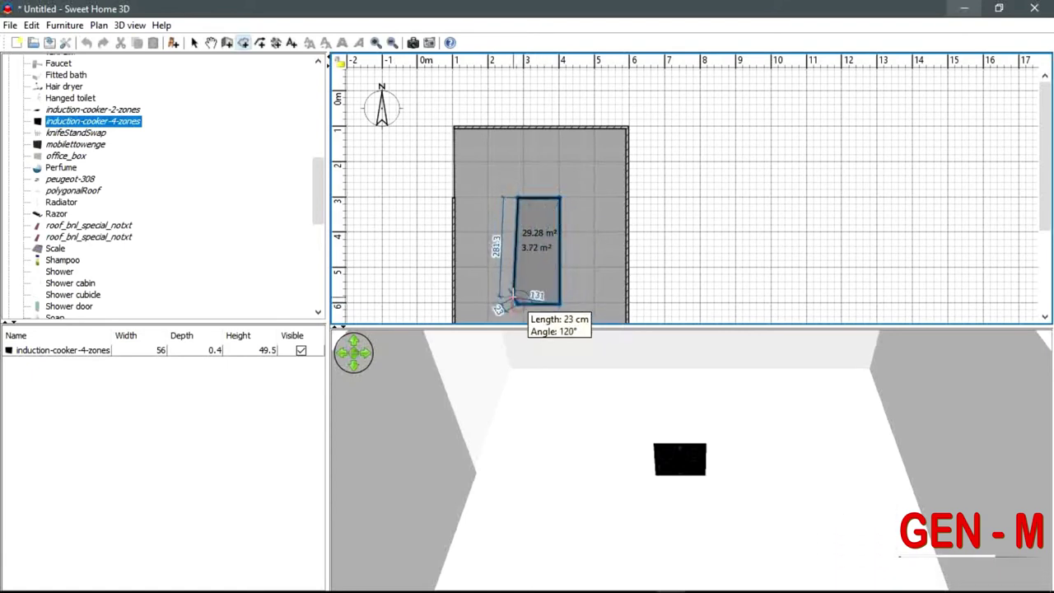
key(Escape)
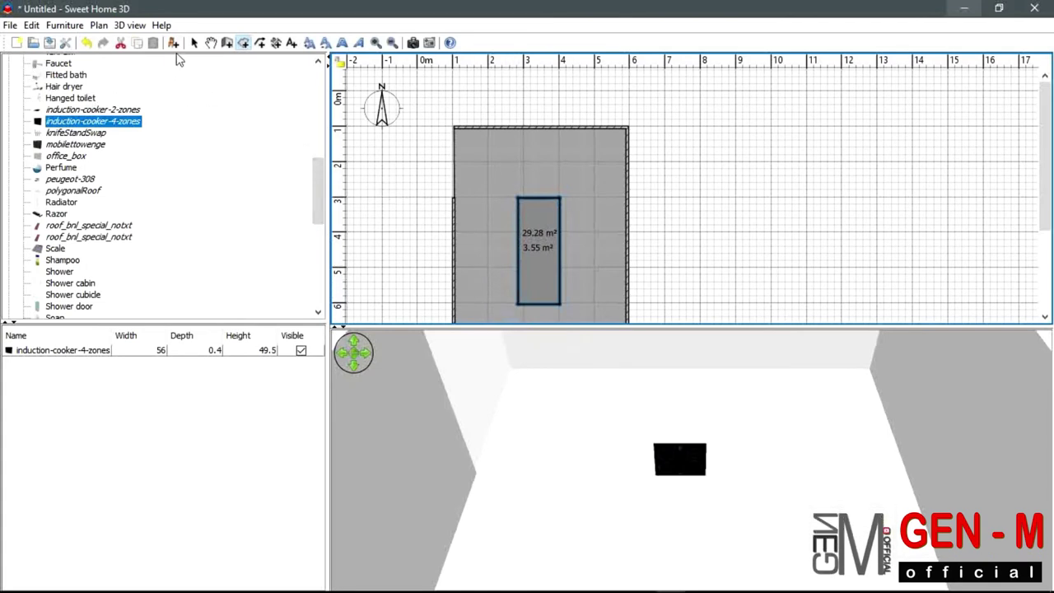
Give the small inner room's floor the Floor - Pebbles texture with a matt finish.
right_click(556, 269)
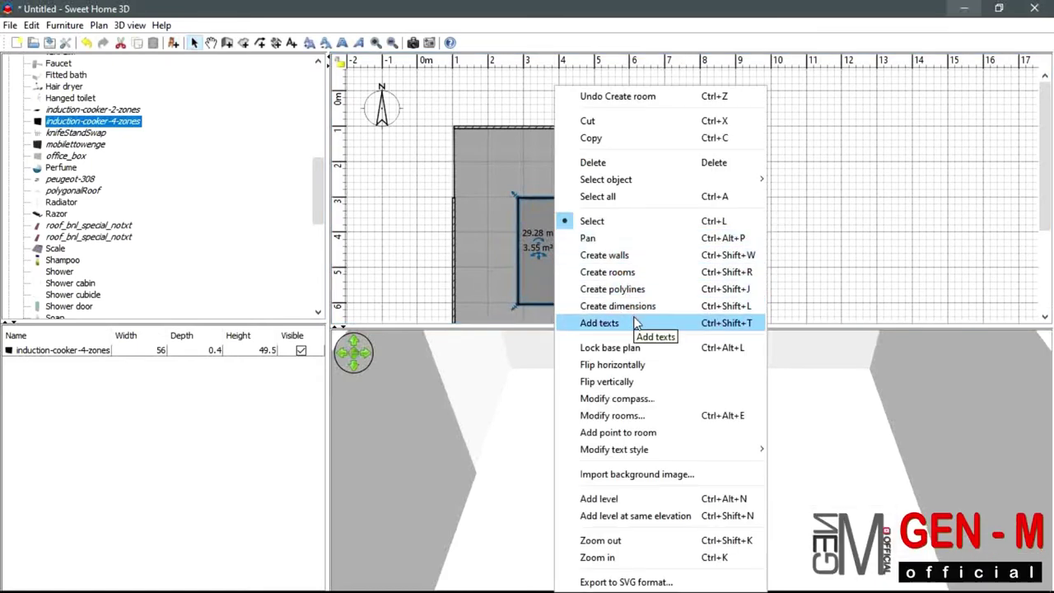
click(525, 294)
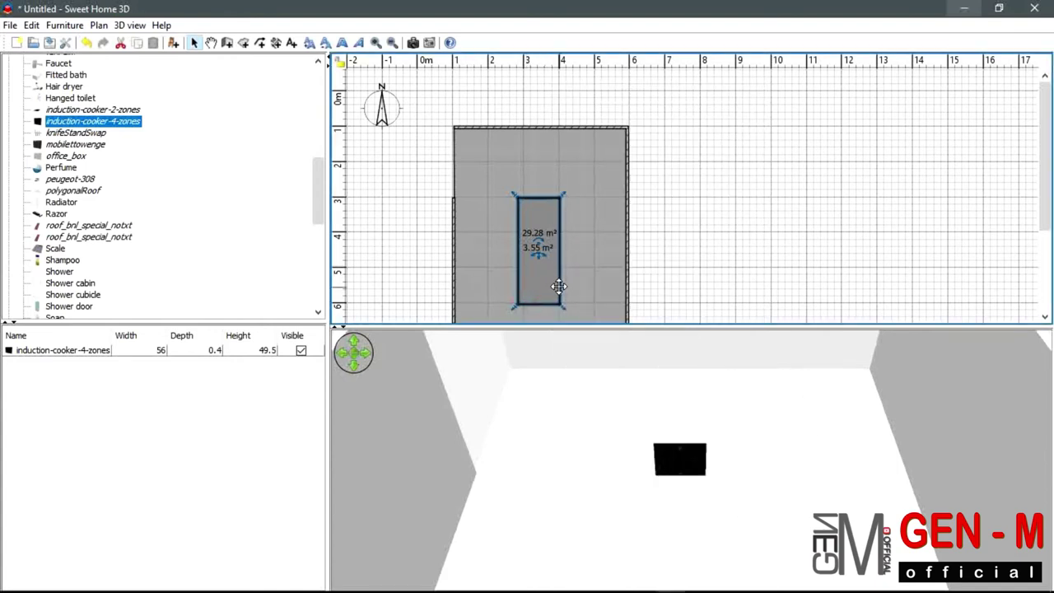
double_click(559, 285)
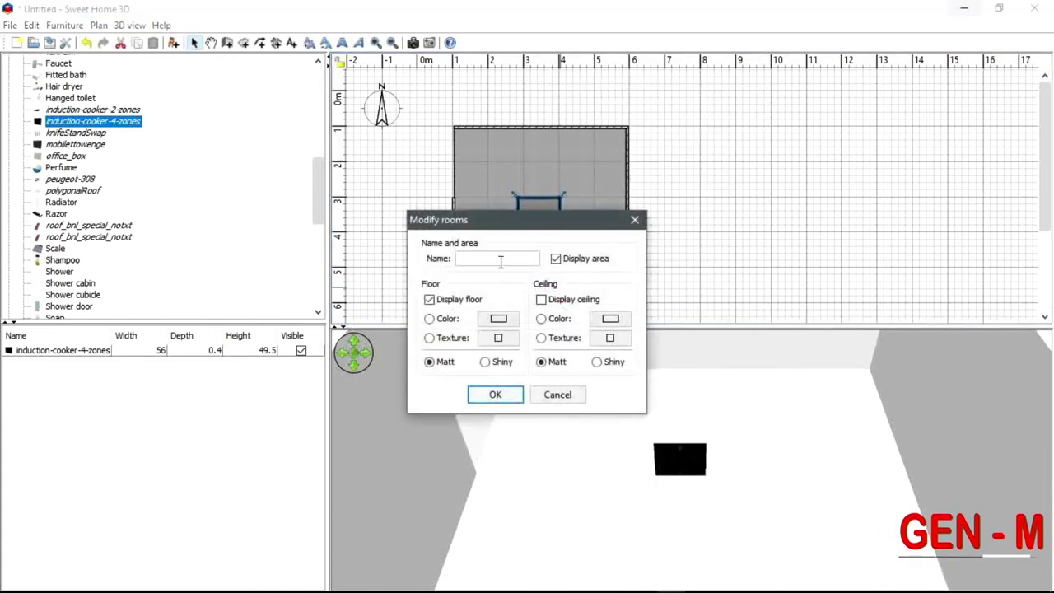
click(499, 340)
click(381, 318)
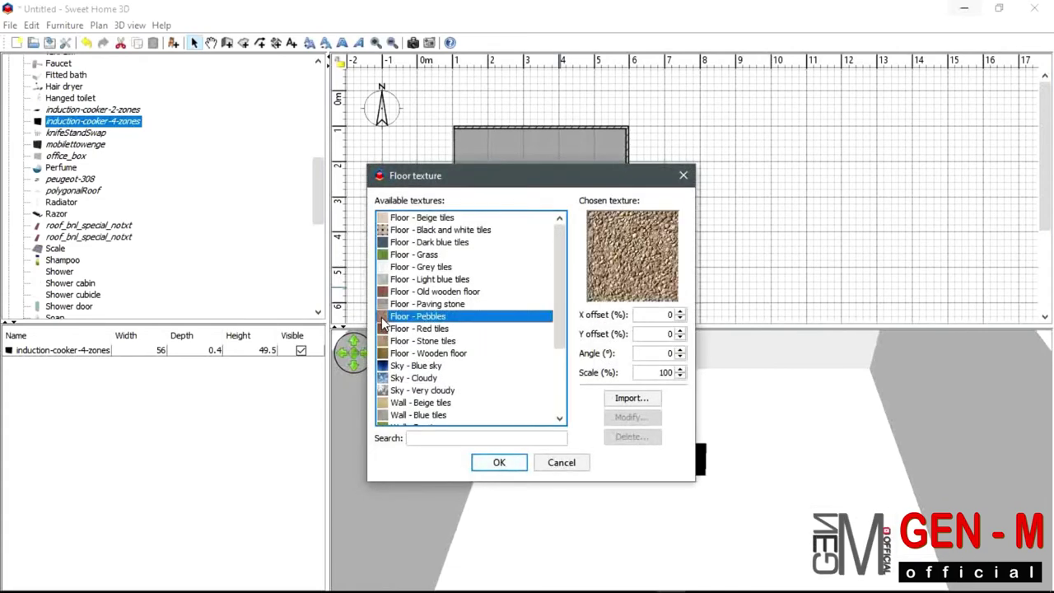
click(499, 461)
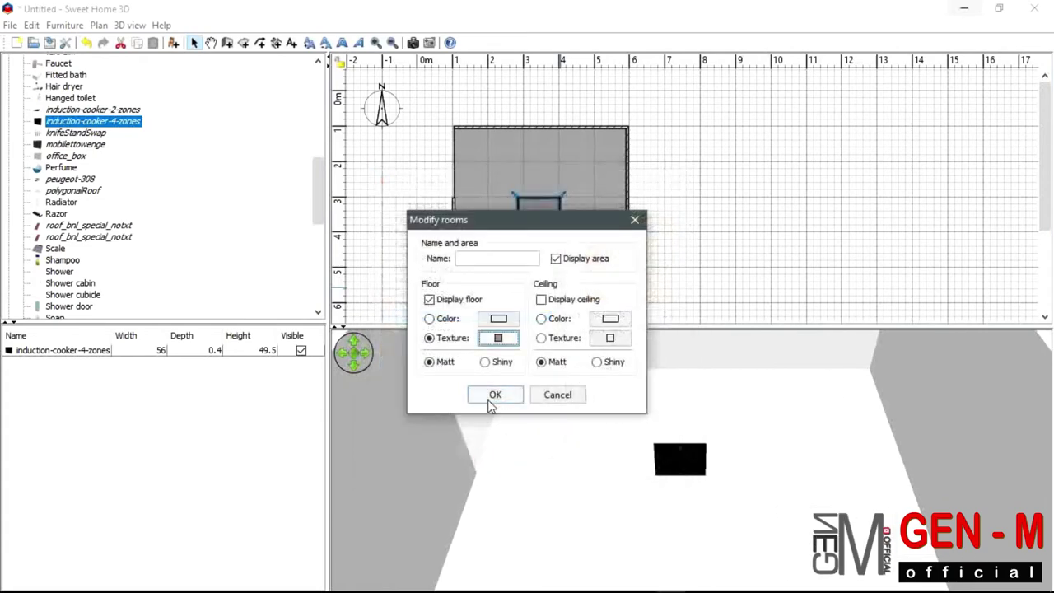
click(490, 363)
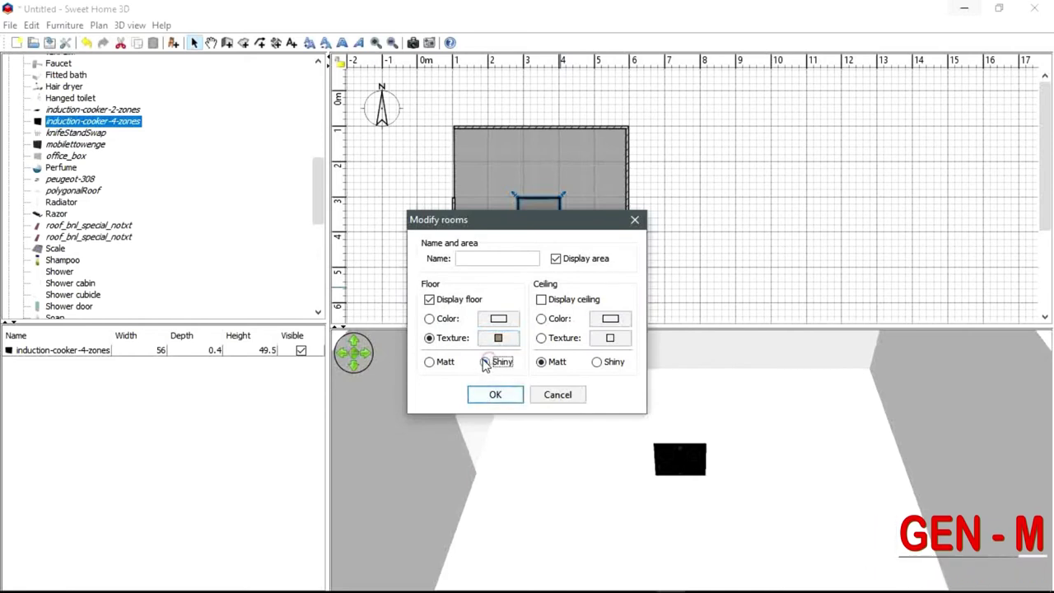
click(440, 363)
click(495, 394)
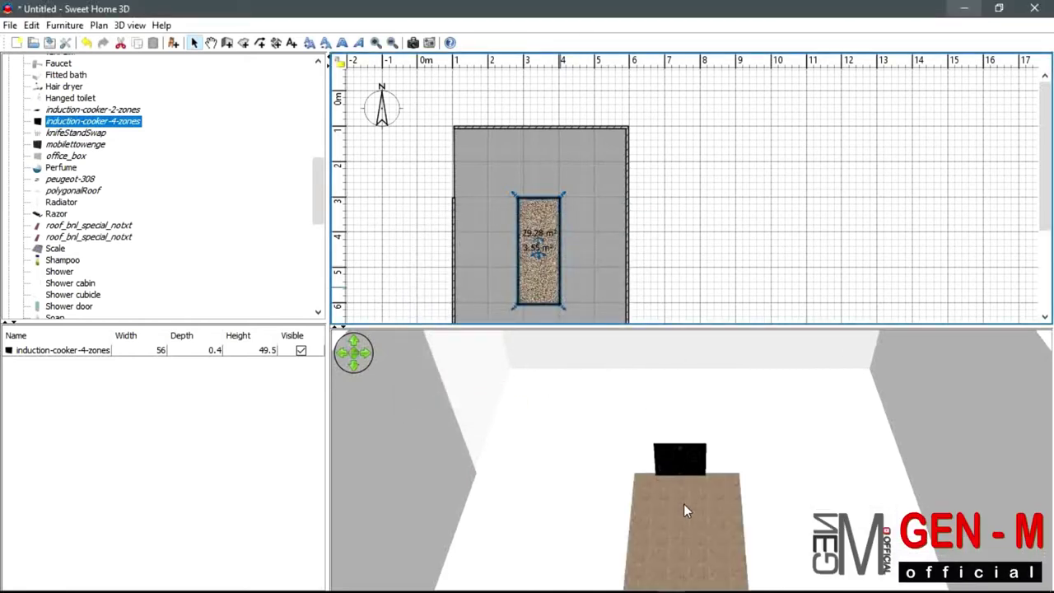
Enlarge the induction cooker in the plan to 81 cm wide and 19.5 cm deep.
mouse_move(680, 519)
mouse_down()
mouse_move(684, 537)
mouse_move(649, 539)
mouse_move(674, 476)
mouse_move(696, 471)
mouse_move(674, 497)
mouse_move(688, 504)
mouse_up()
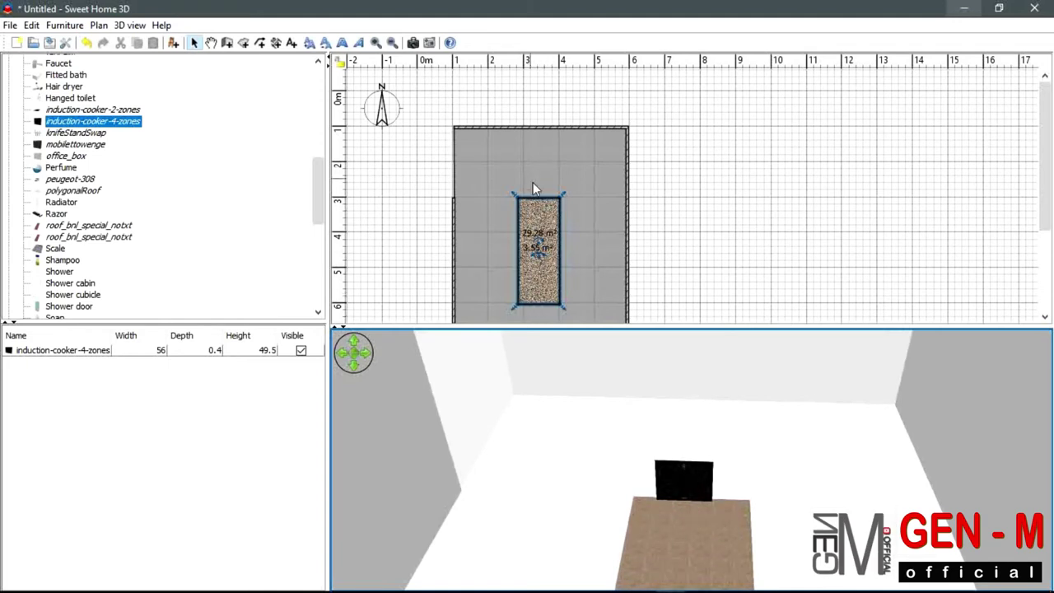
click(377, 193)
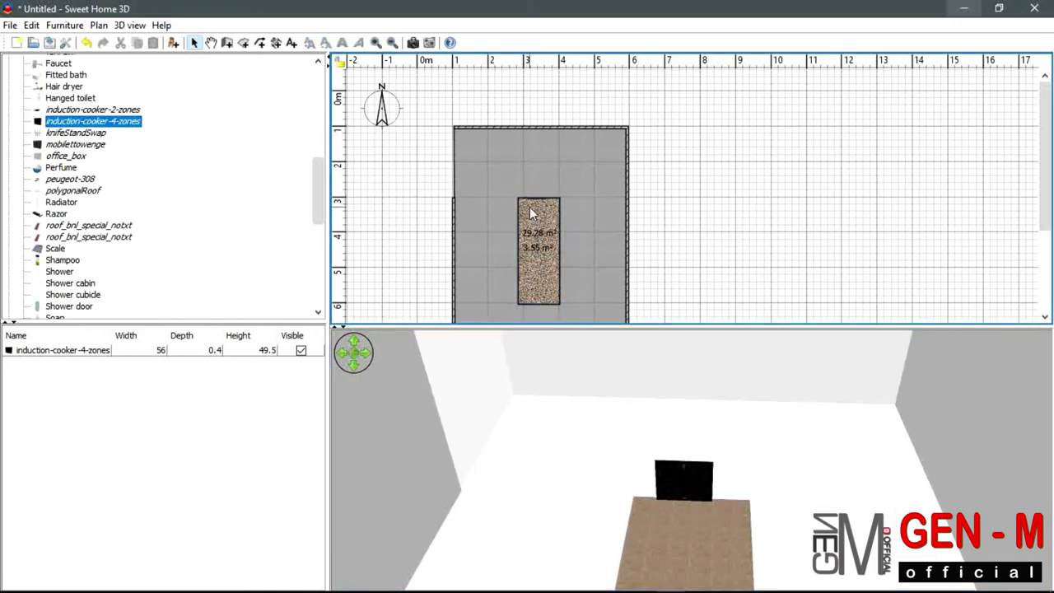
click(669, 206)
ctrl+scroll(536, 218, up, 2)
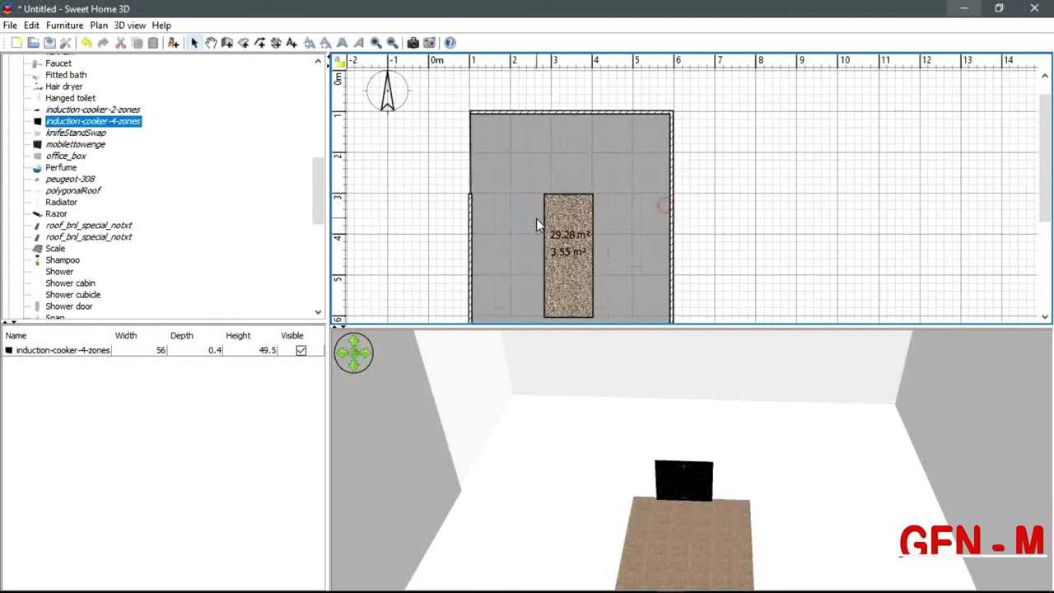
ctrl+scroll(668, 185, up, 4)
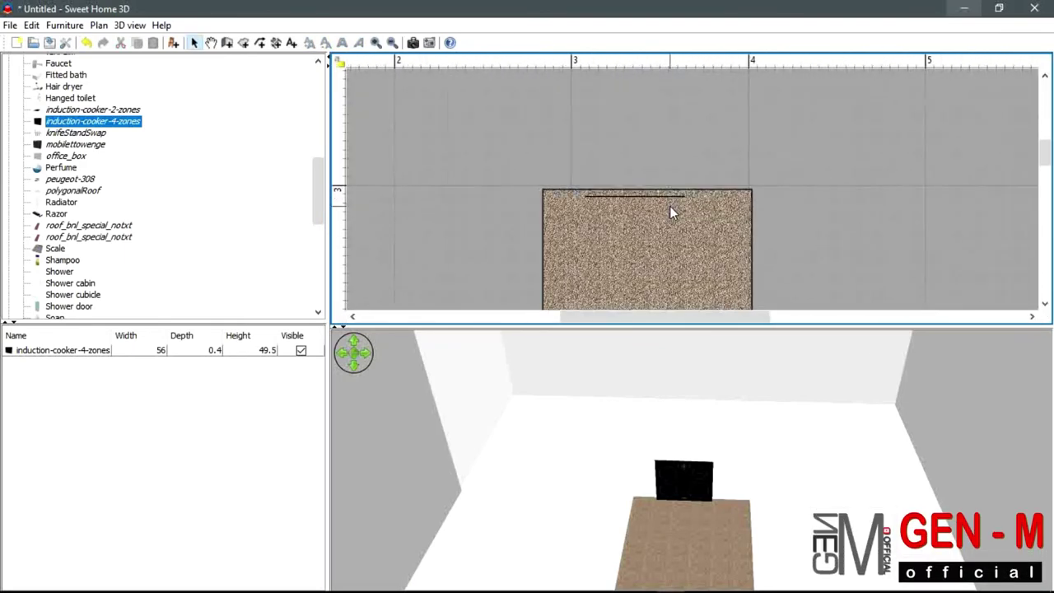
click(652, 194)
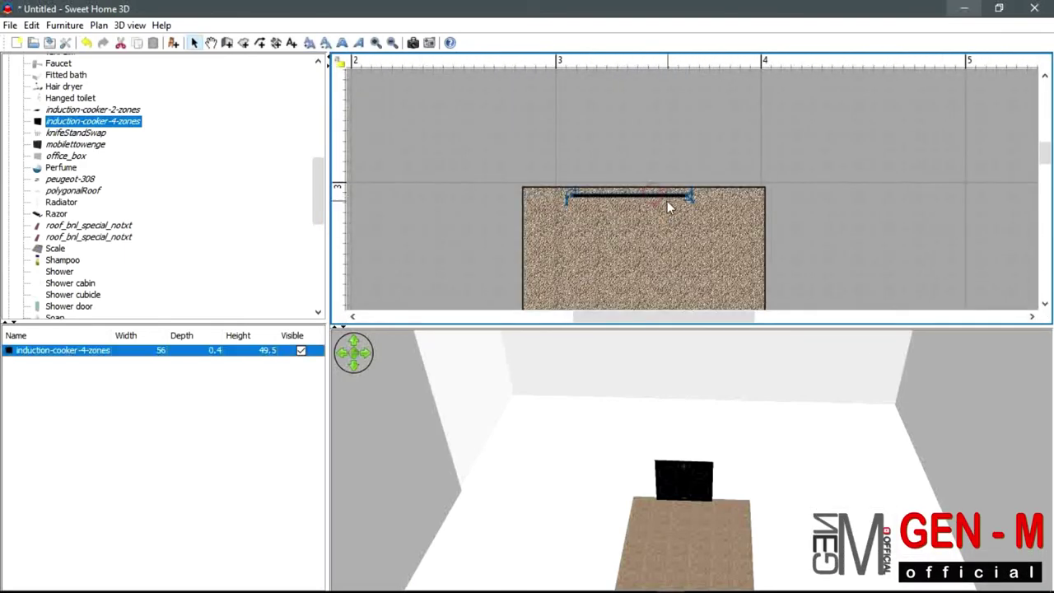
drag(693, 197, 741, 234)
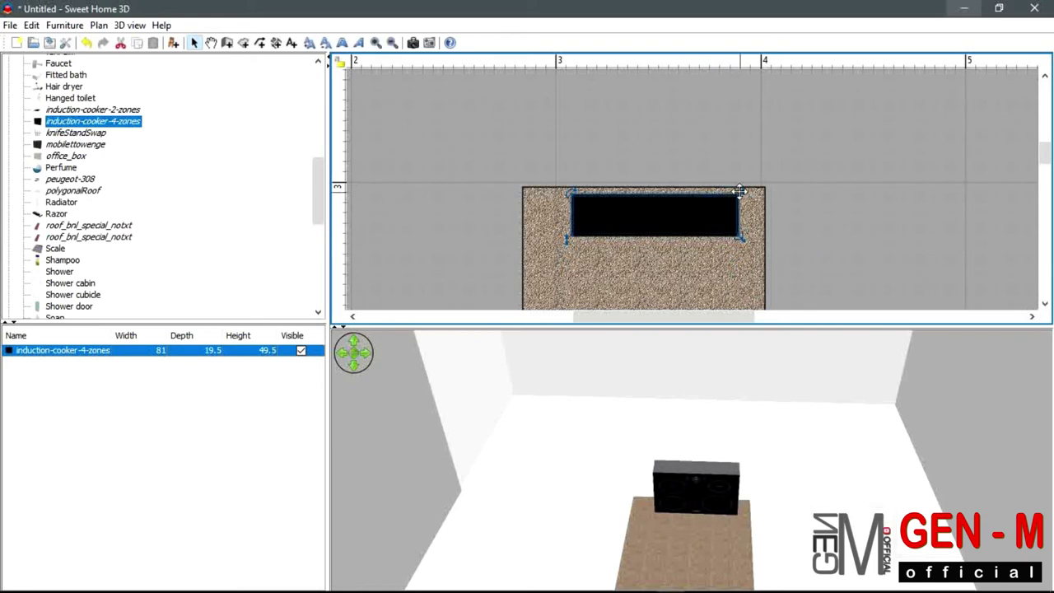
Raise the induction cooker to an elevation of about 14.5 cm and increase its height to 55 cm.
drag(741, 198, 739, 165)
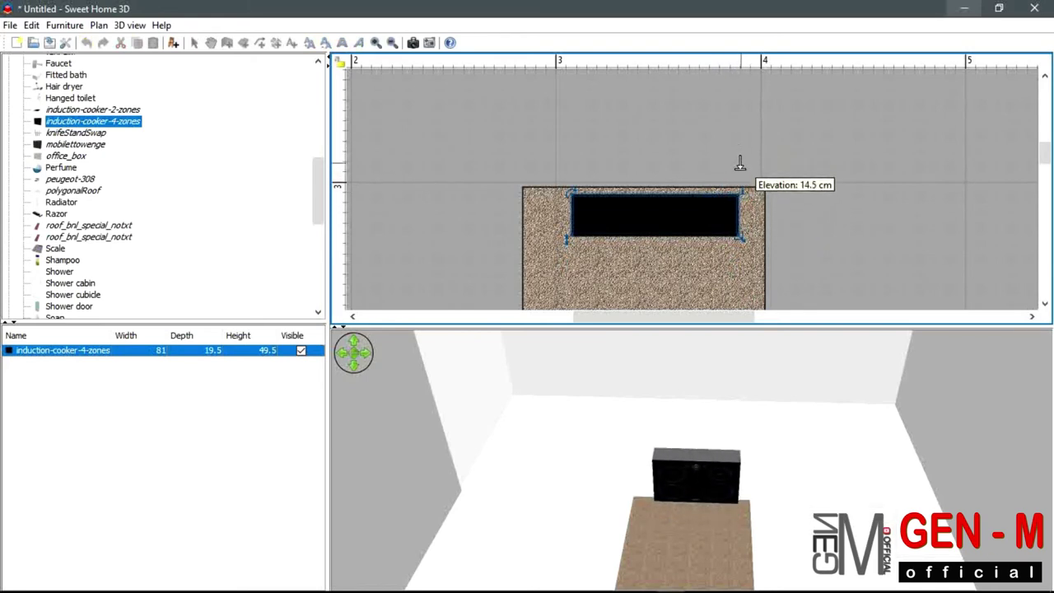
mouse_move(568, 195)
mouse_down()
mouse_move(571, 216)
mouse_move(567, 196)
mouse_up()
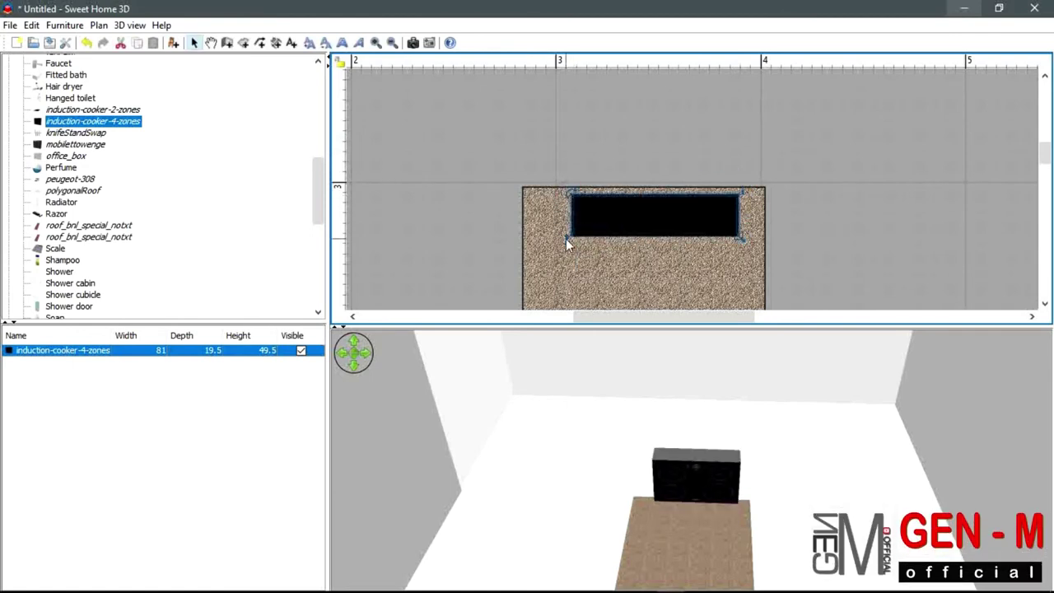
click(566, 239)
click(580, 232)
mouse_move(567, 233)
mouse_down()
mouse_move(579, 140)
mouse_move(583, 235)
mouse_move(582, 221)
mouse_up()
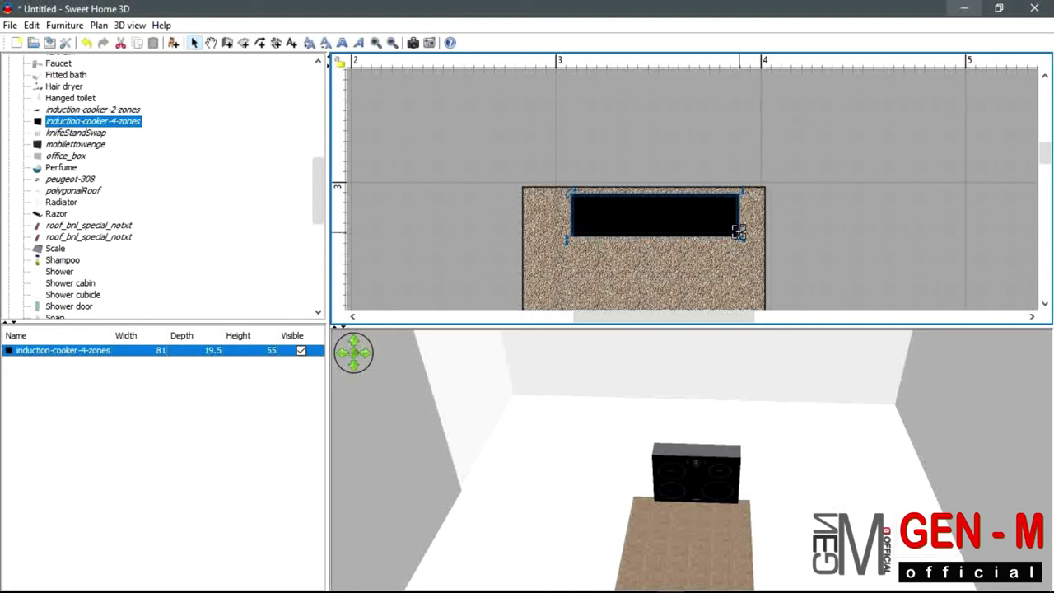
Resize the cooker's footprint to 92.5 × 52.5 cm, adjust its elevation, and reduce the footprint to 70 × 22.5 cm.
drag(738, 233, 761, 269)
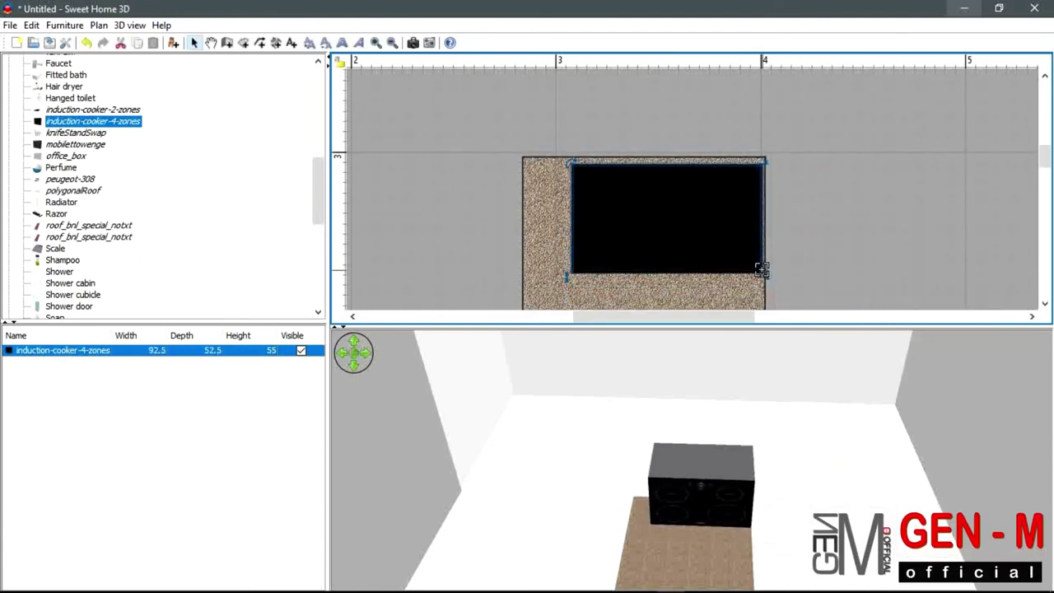
drag(762, 168, 766, 219)
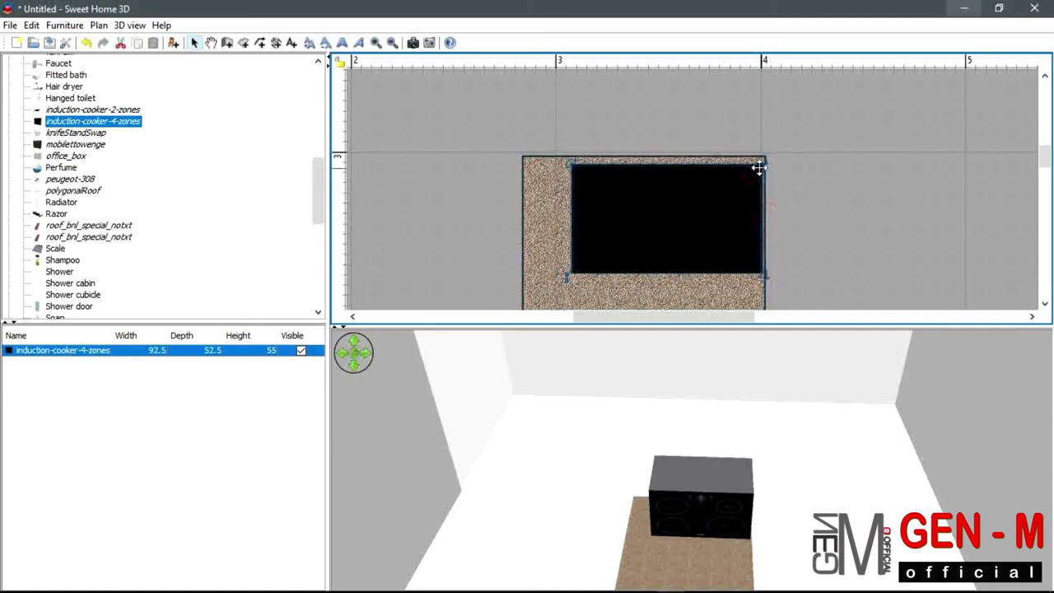
drag(759, 168, 715, 211)
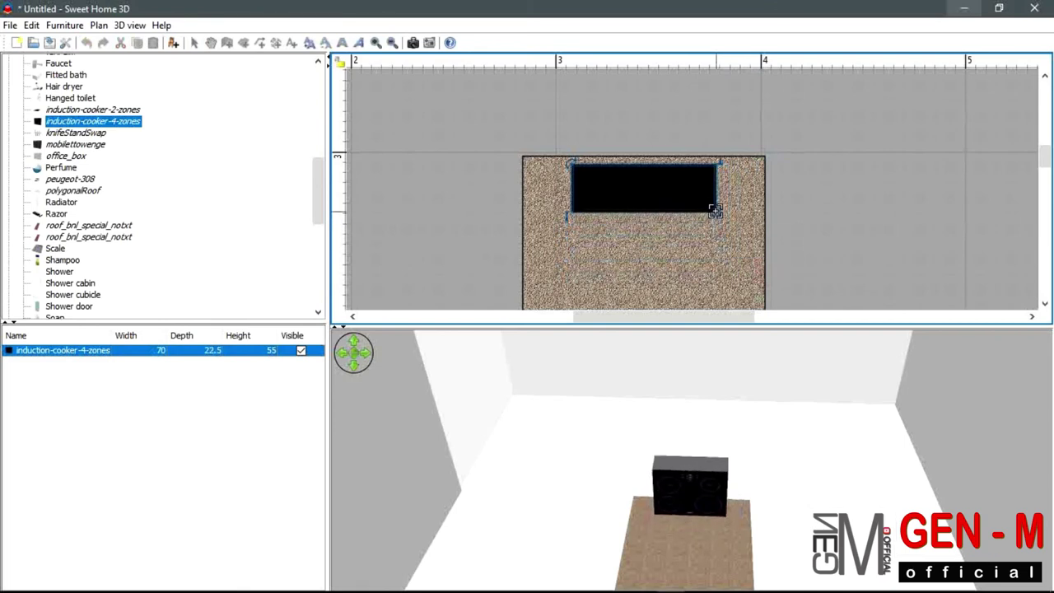
Replace the induction cooker with the catalog's Cabinet, placed across the northern part of the pebble-textured room.
key(Delete)
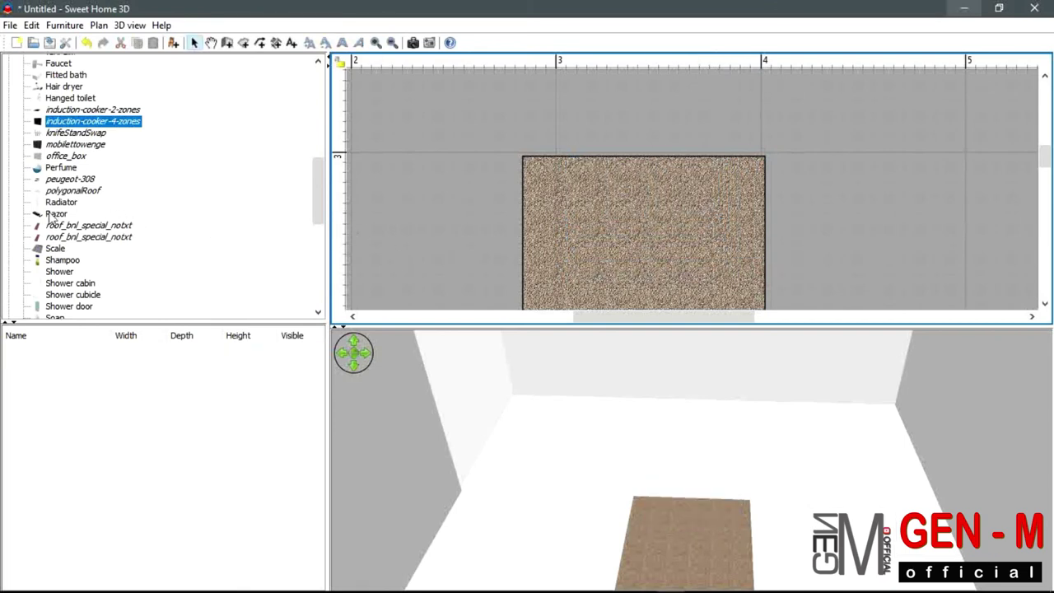
click(53, 203)
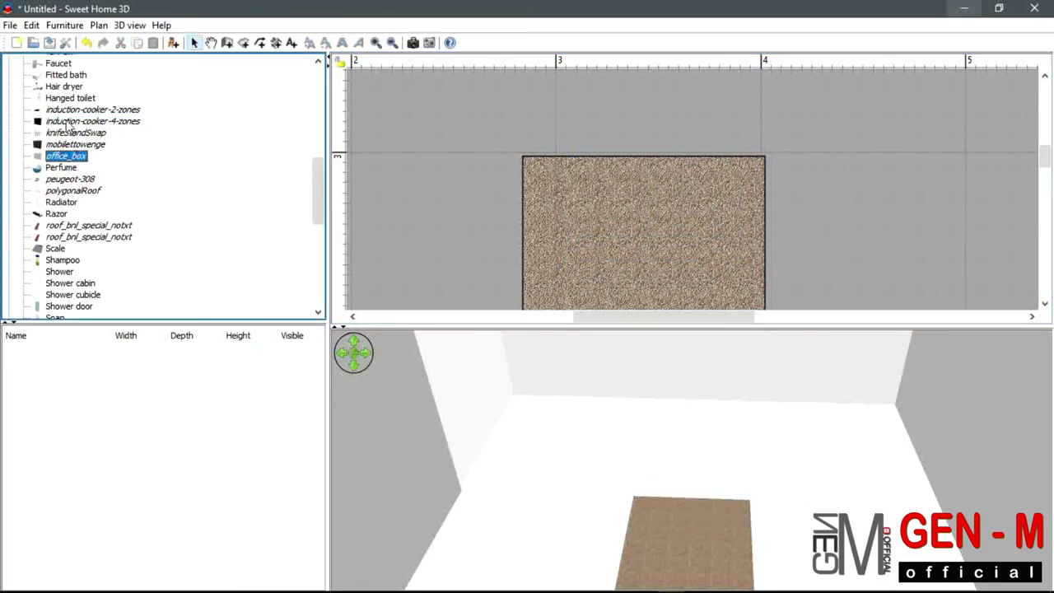
click(69, 98)
click(66, 88)
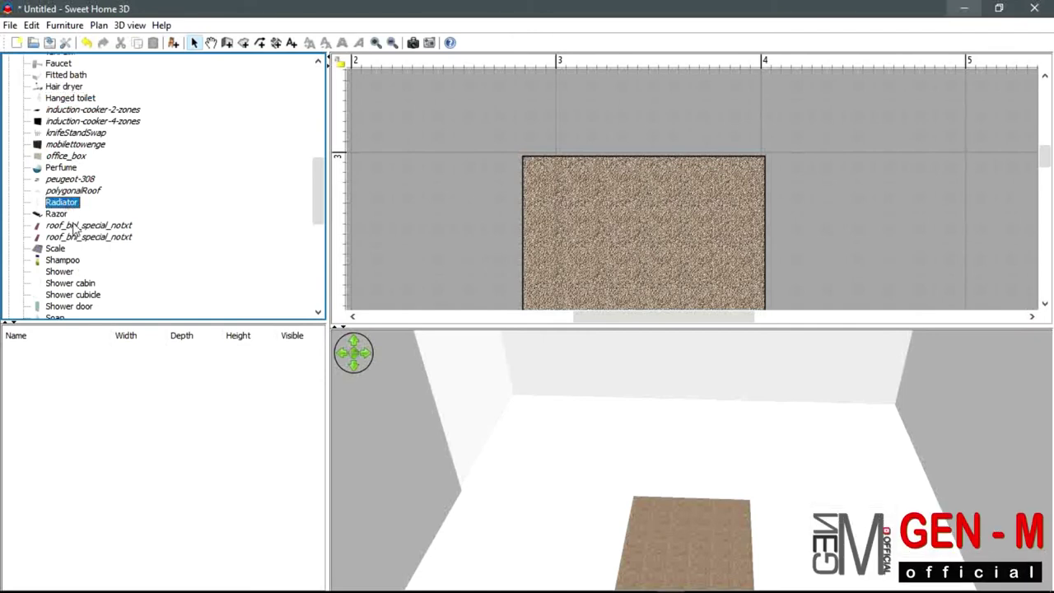
scroll(72, 229, up, 4)
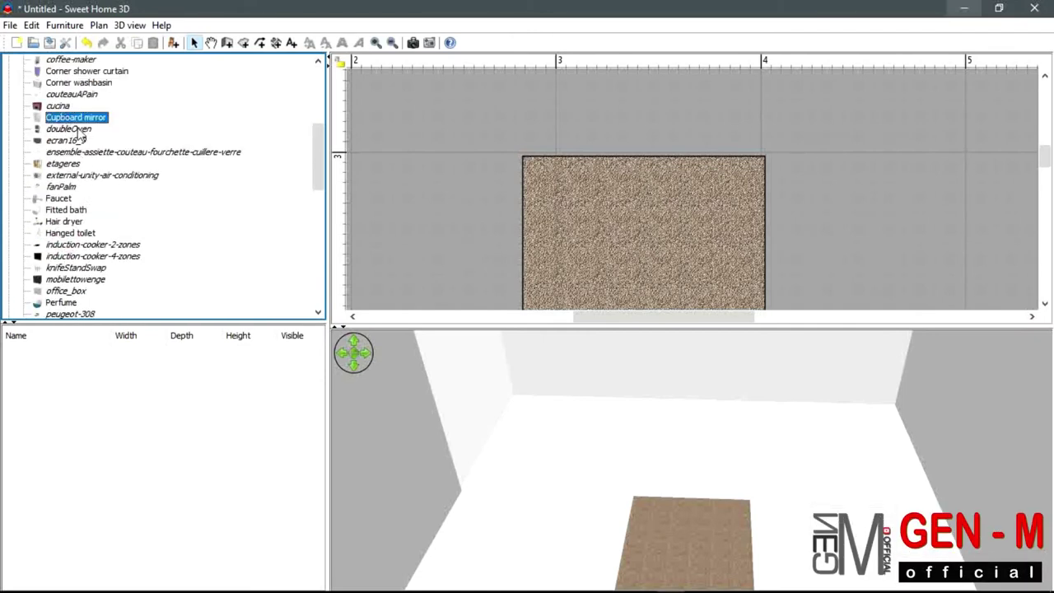
scroll(78, 133, up, 3)
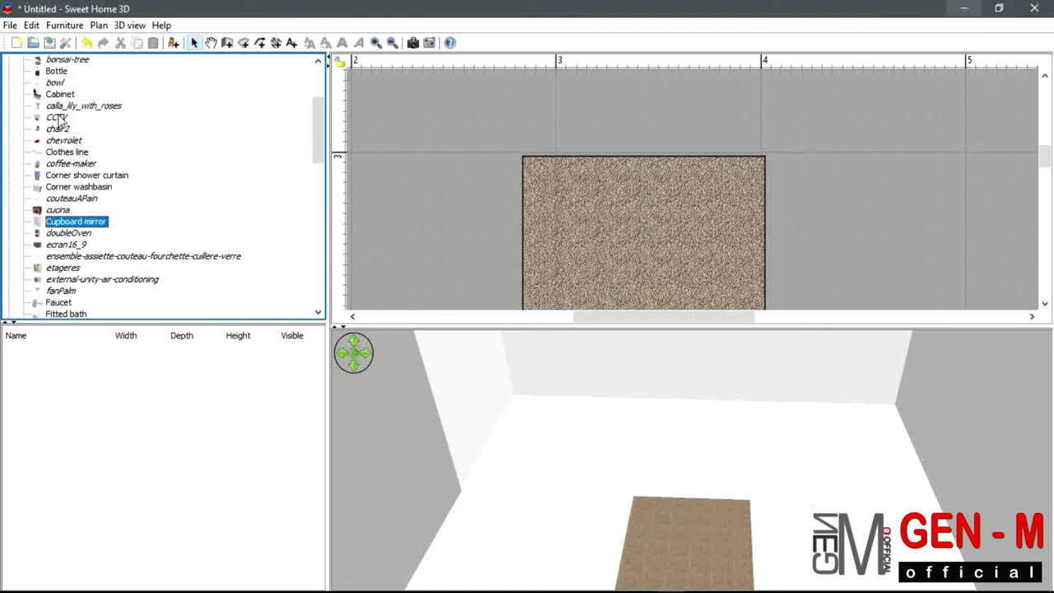
click(59, 94)
drag(60, 94, 521, 182)
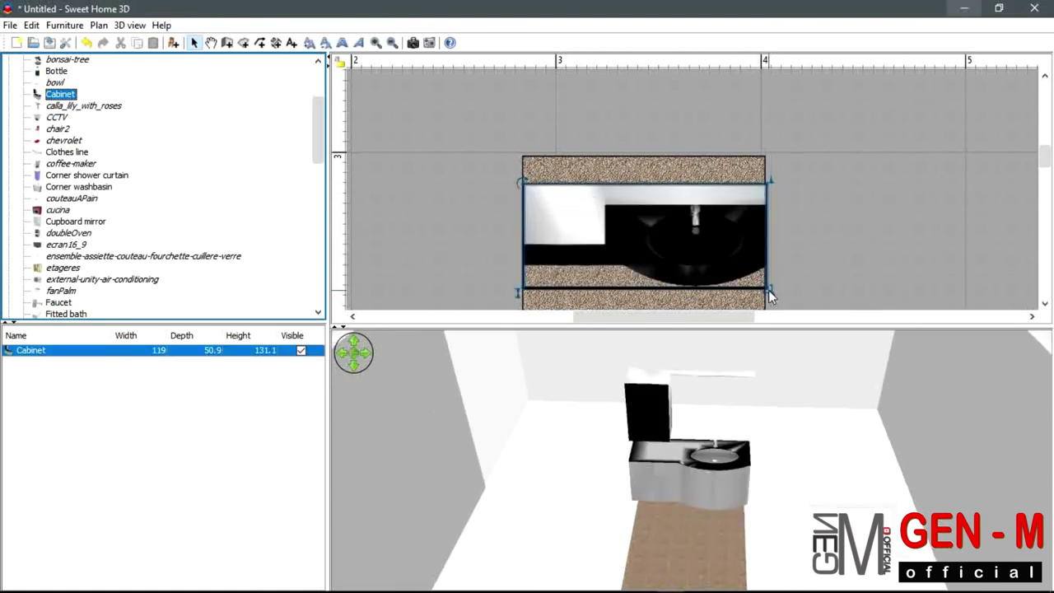
Try larger footprints for the cabinet: 117 × 134 cm, followed by 121.5 × 63 cm.
drag(770, 293, 765, 166)
scroll(761, 175, up, 5)
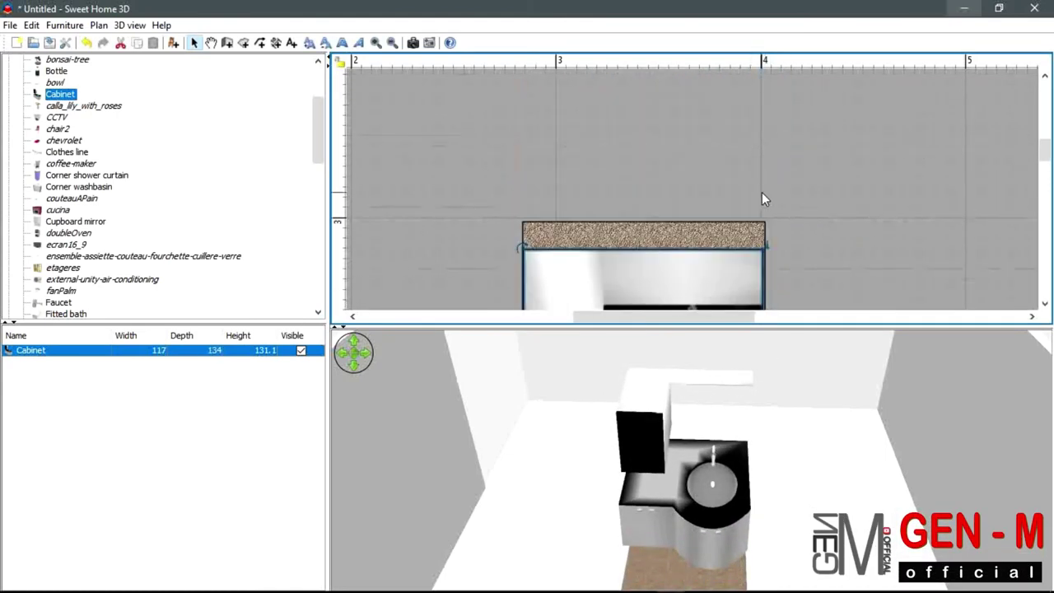
scroll(769, 248, down, 4)
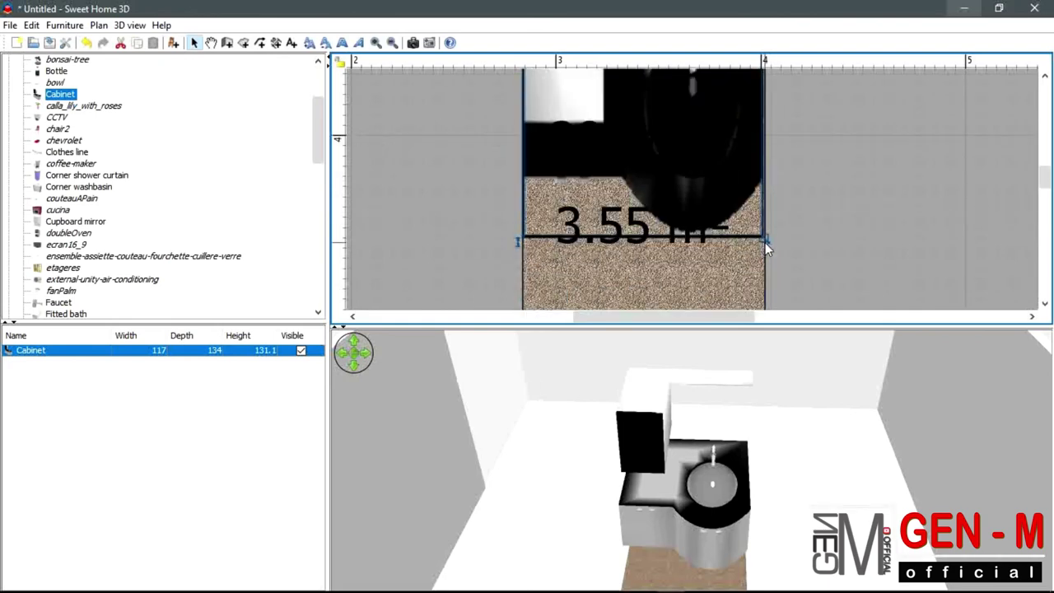
drag(765, 242, 773, 90)
scroll(785, 138, up, 3)
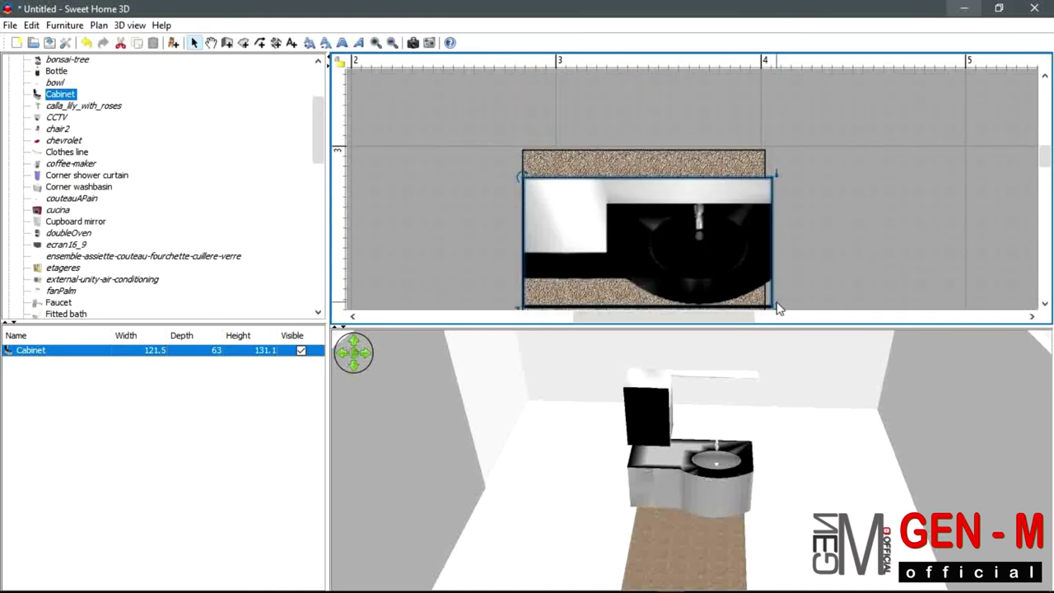
Reduce the cabinet to 104 cm wide and 48 cm deep and move it to the pebble floor's northeast corner.
drag(771, 305, 737, 276)
drag(687, 252, 716, 221)
drag(739, 443, 665, 465)
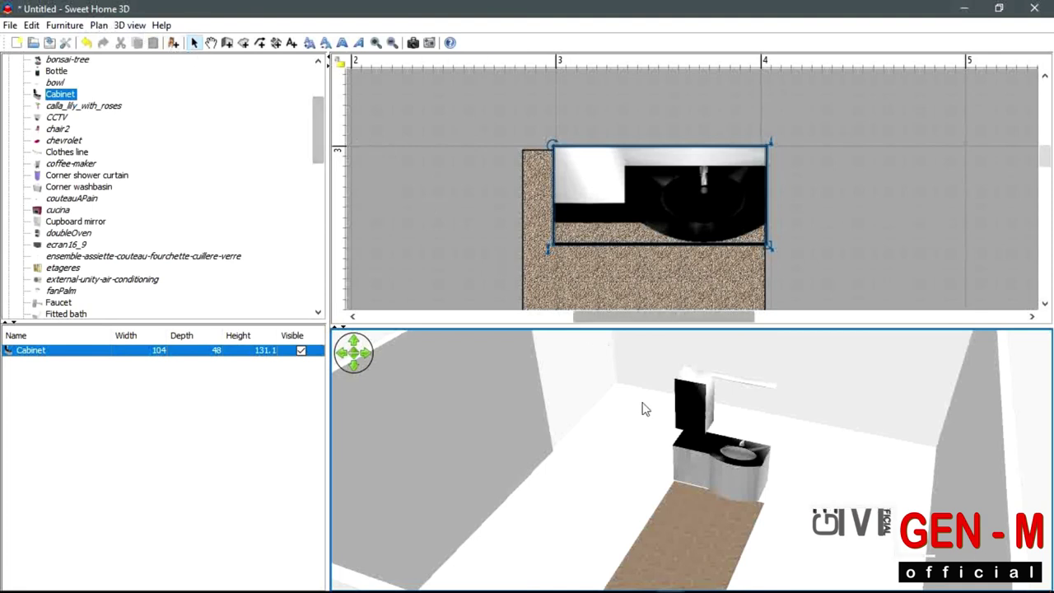
drag(743, 466, 731, 502)
drag(582, 515, 503, 503)
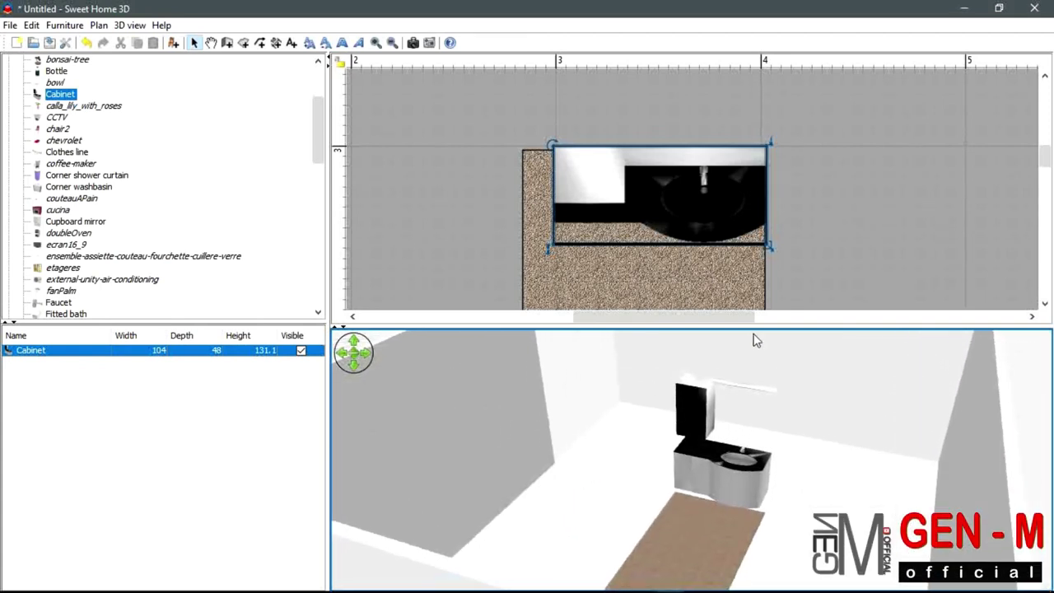
drag(797, 448, 818, 461)
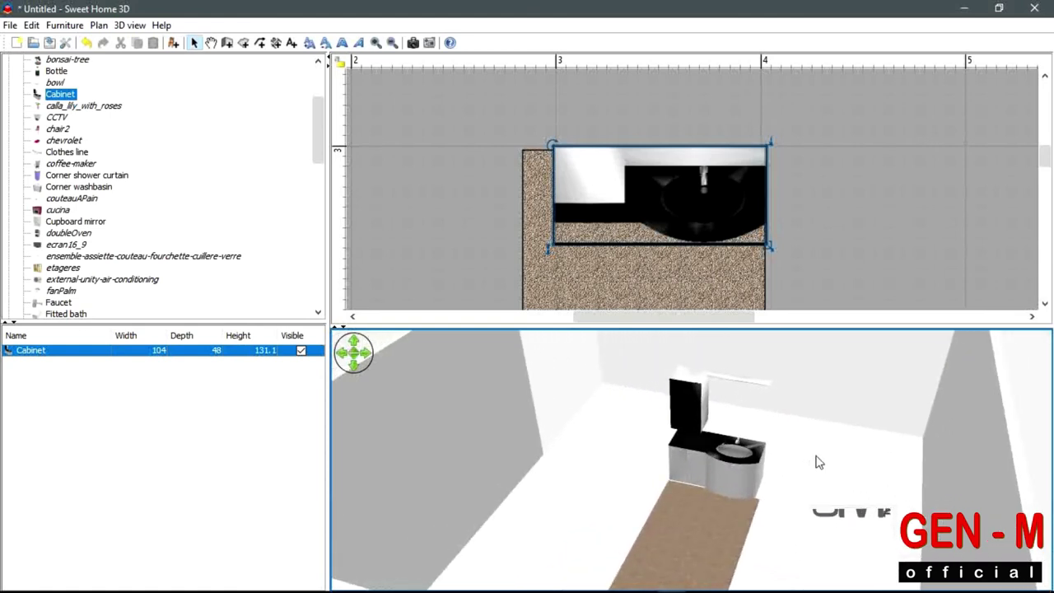